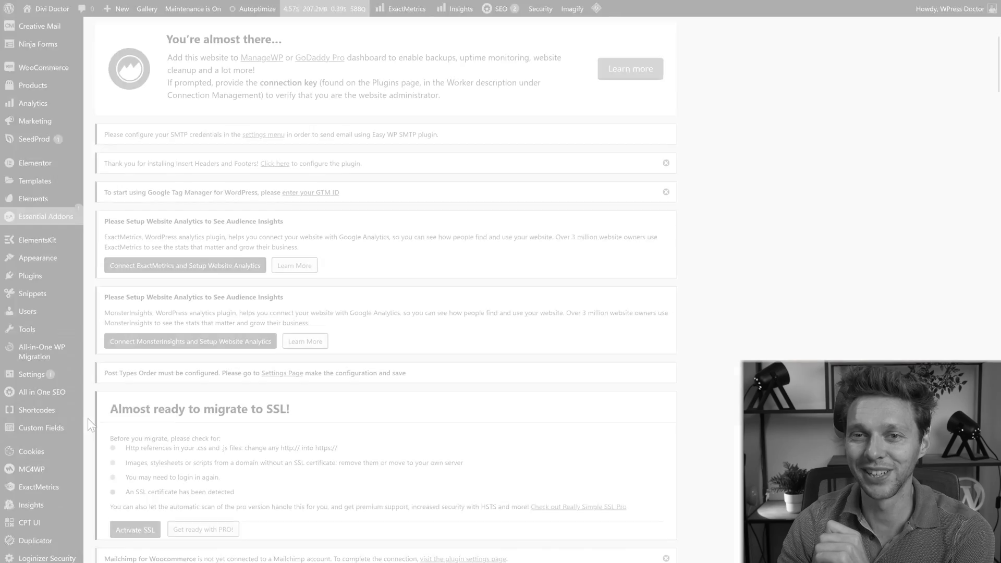
pyautogui.scroll(-6, 89, 420)
pyautogui.scroll(4, 95, 428)
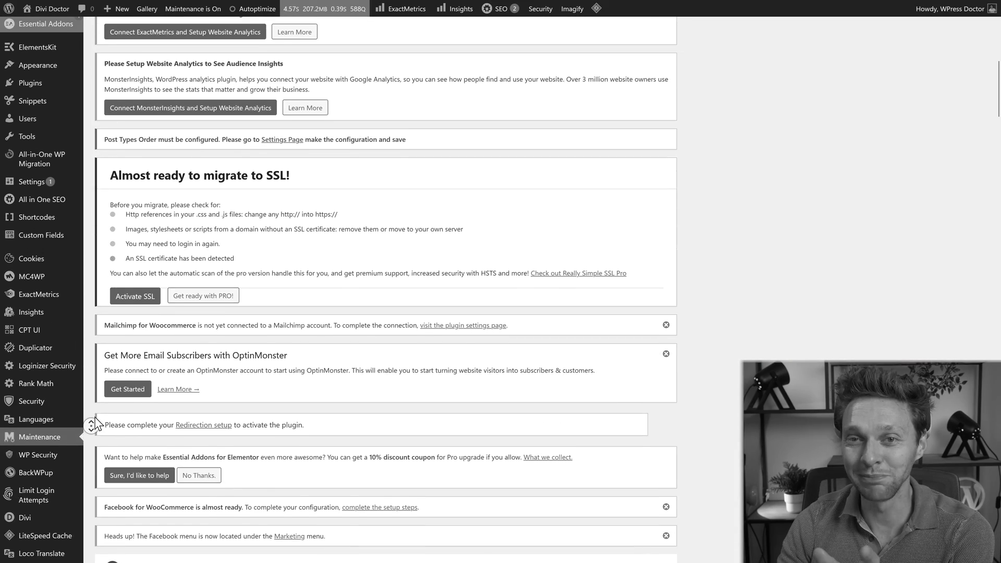
pyautogui.scroll(4, 95, 424)
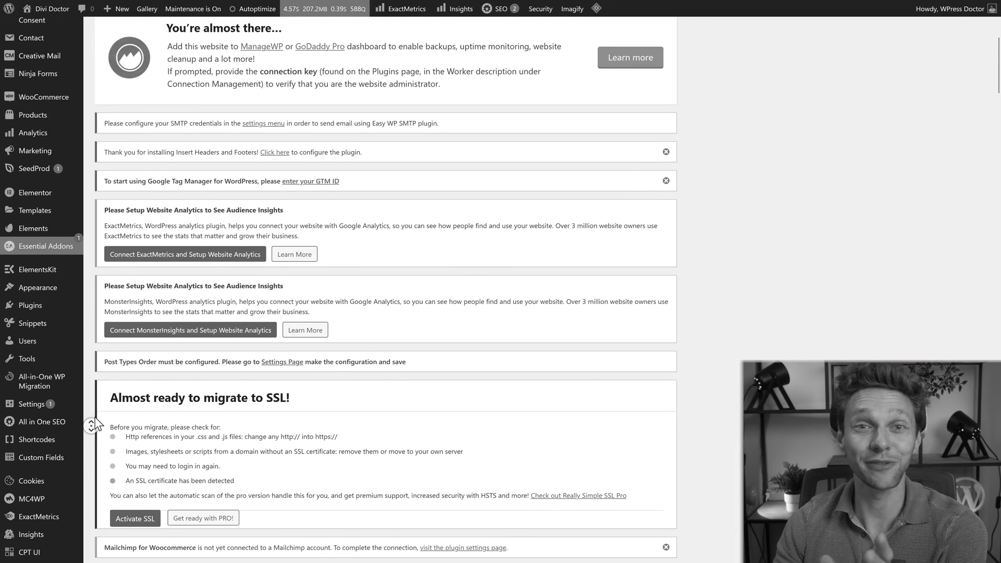
pyautogui.scroll(2, 95, 423)
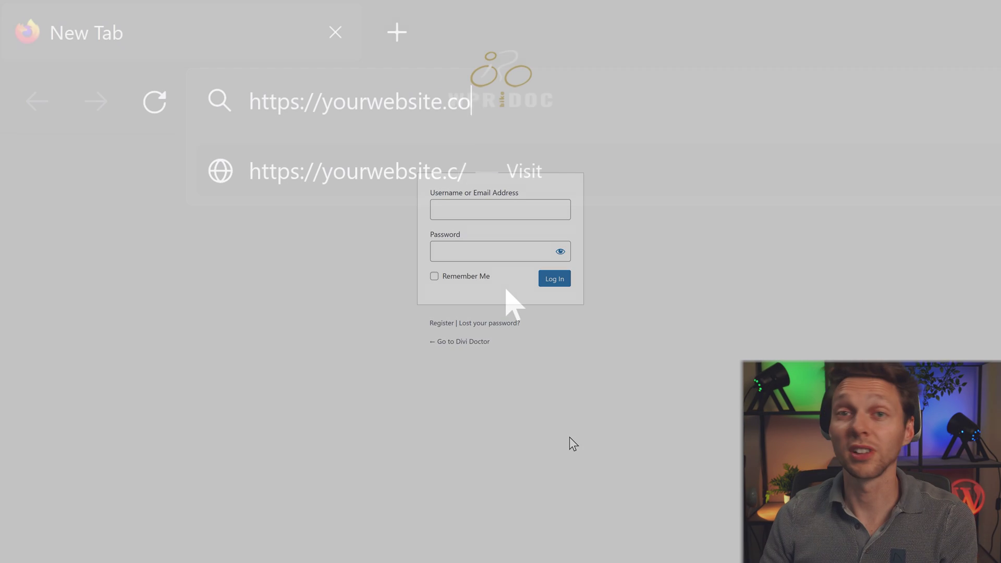
pyautogui.write('m/wp-admin')
pyautogui.click(692, 303)
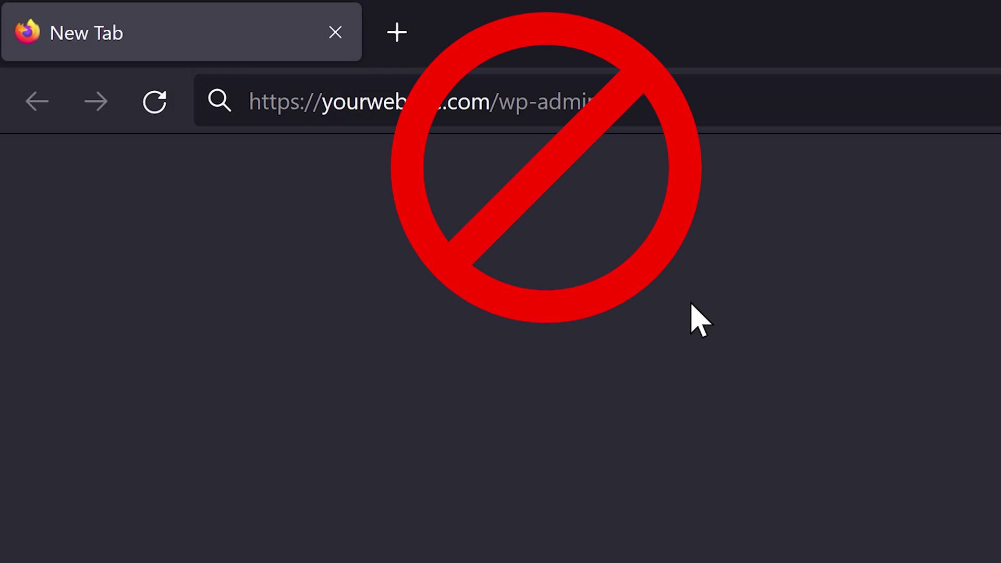
pyautogui.click(756, 94)
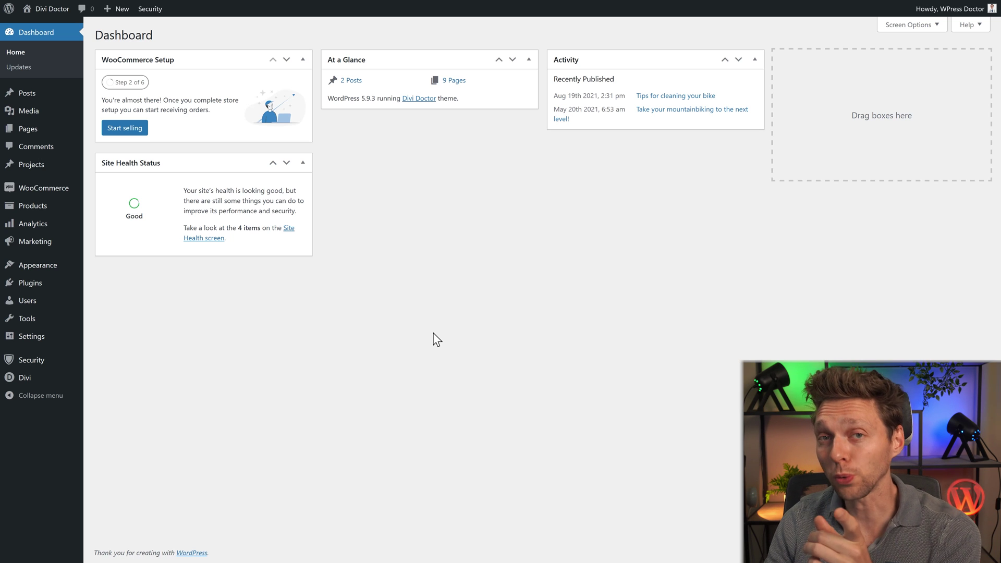
# Open the page for adding new plugins and search for Query Monitor
pyautogui.moveTo(40, 286)
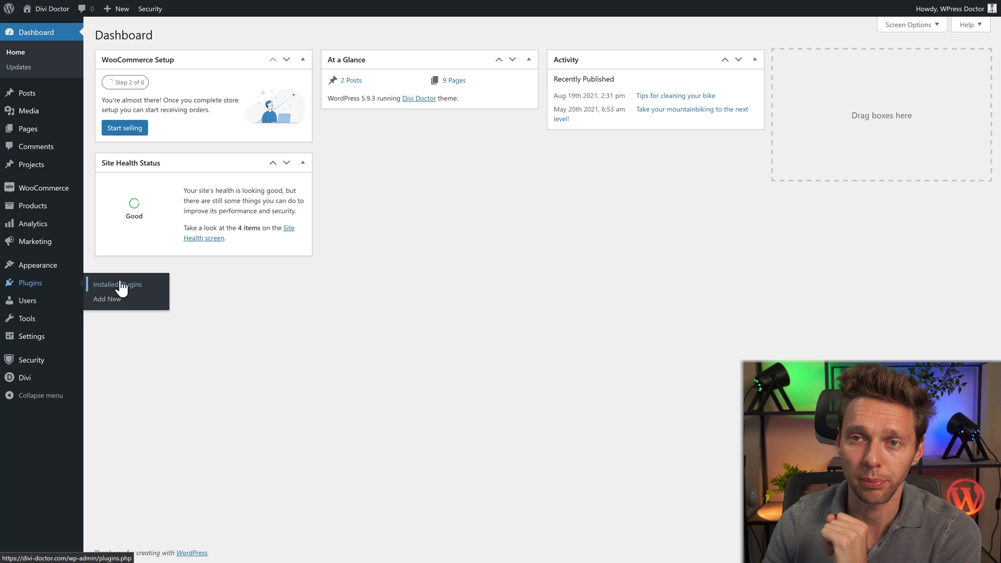
pyautogui.click(113, 304)
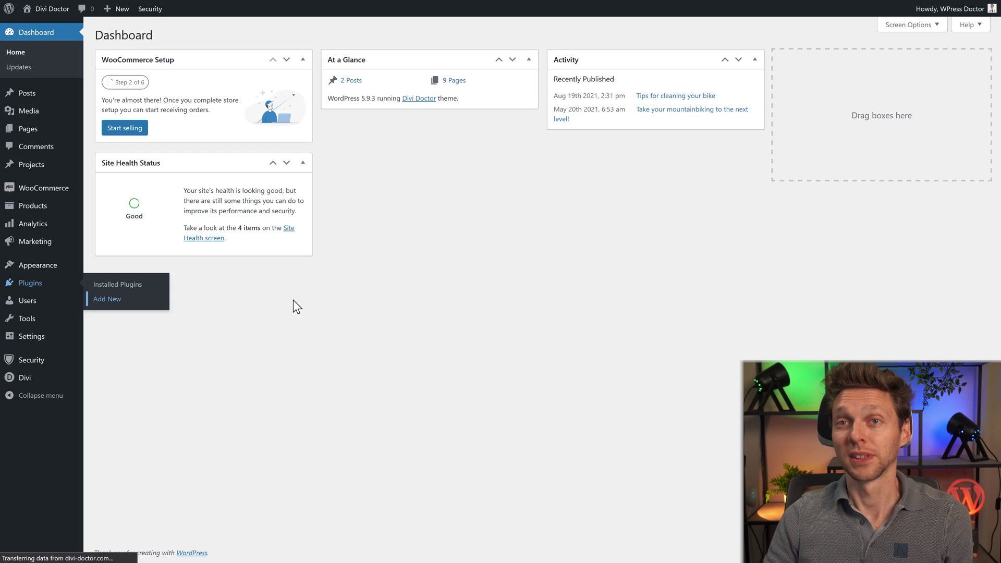
pyautogui.write('quer')
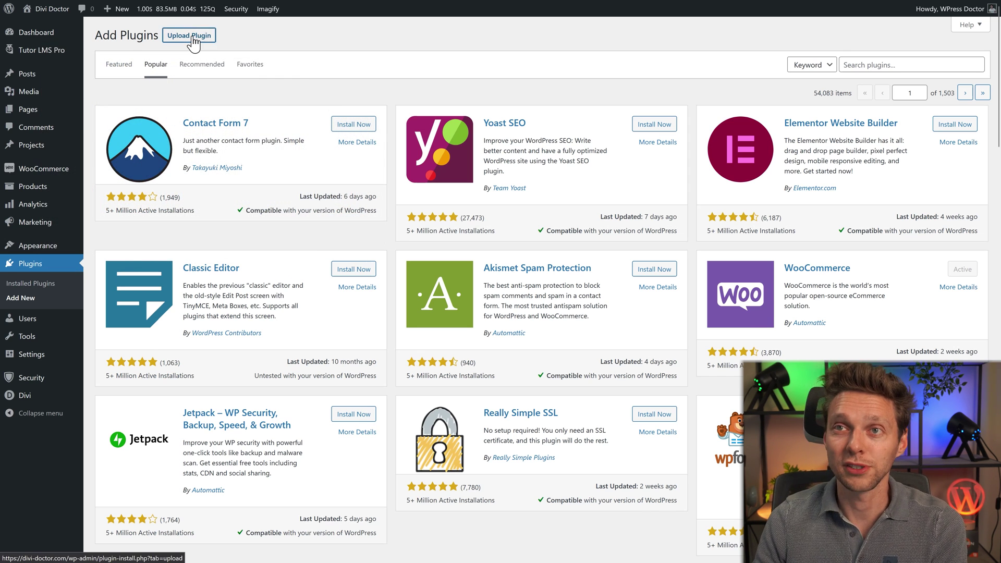
# Install and activate the plugin file all-in-one-wp-migration (100GB).zip, and export the site to a file
pyautogui.click(192, 39)
pyautogui.click(483, 137)
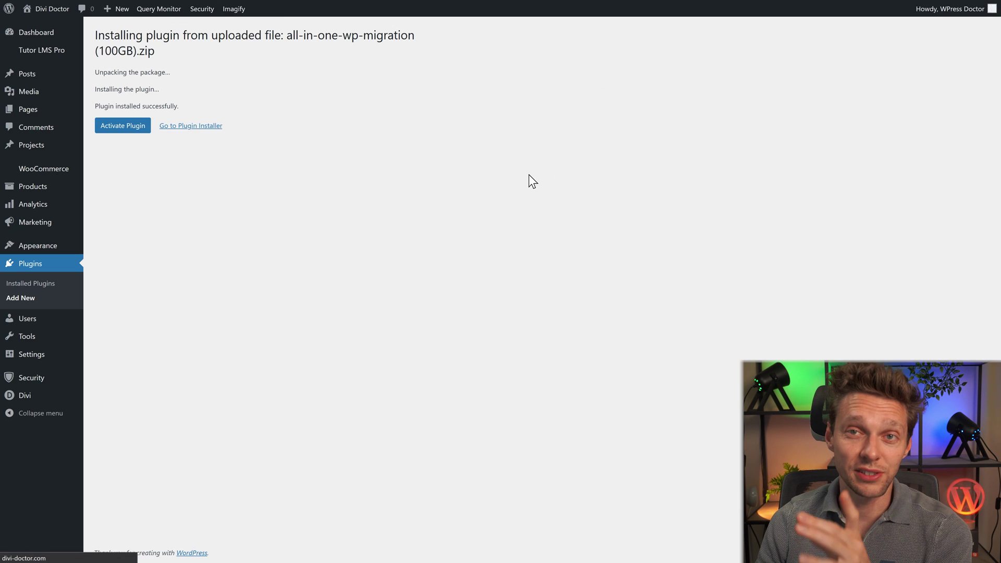
pyautogui.click(125, 126)
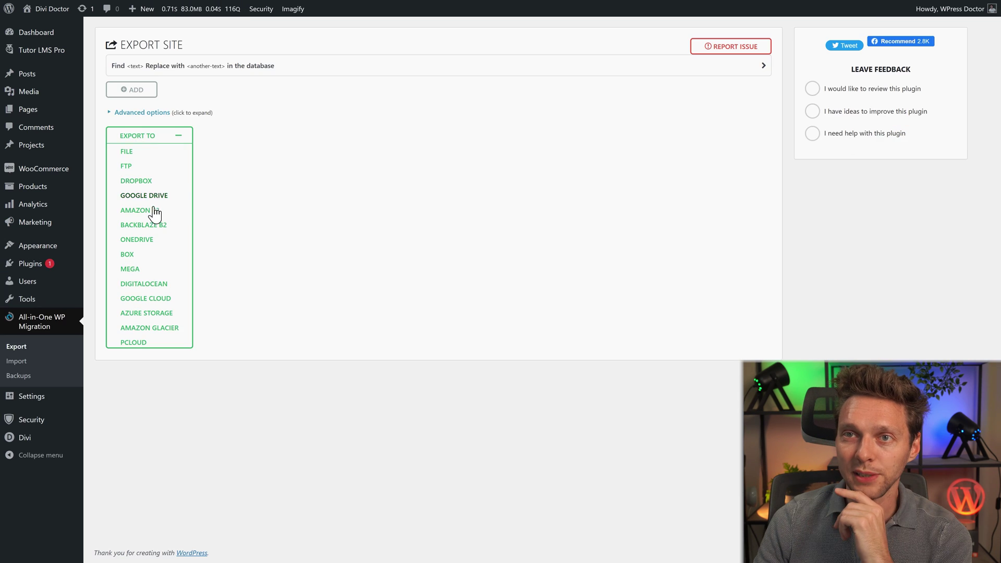
pyautogui.click(131, 151)
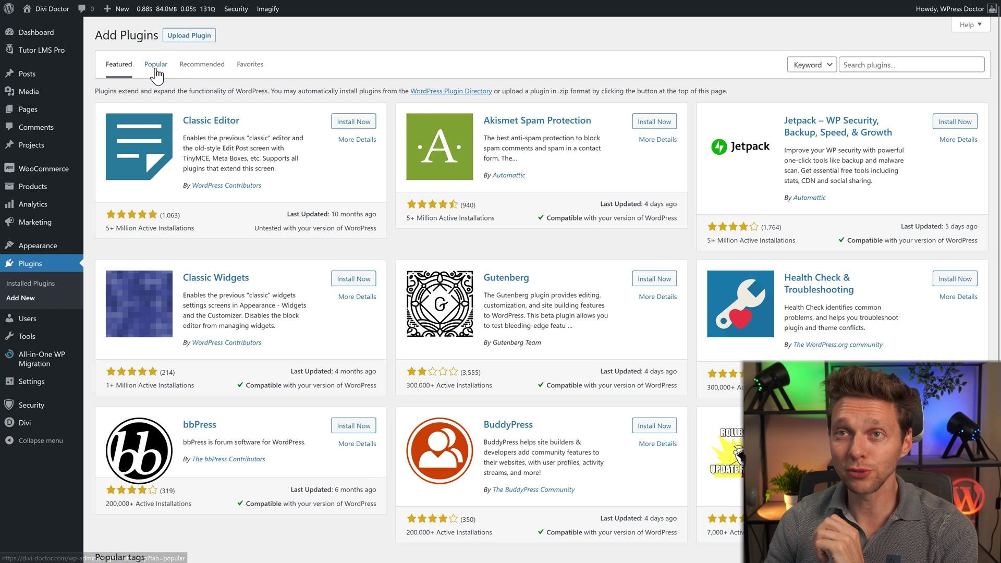
# Install Contact Form 7, Yoast SEO, Elementor Website Builder, Classic Editor and Akismet Spam Protection from the popular plugins
pyautogui.click(155, 71)
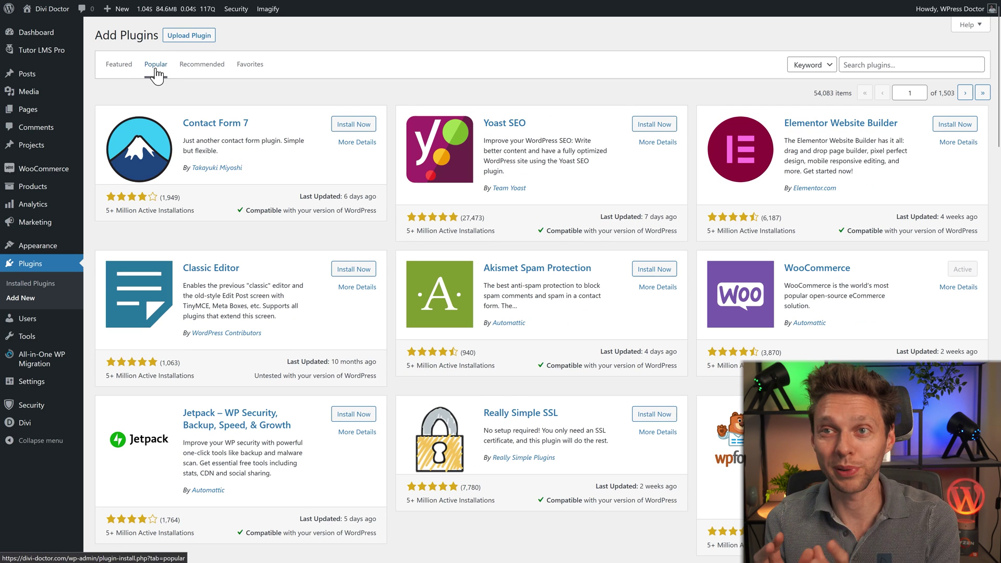
pyautogui.click(360, 126)
pyautogui.click(658, 125)
pyautogui.click(958, 125)
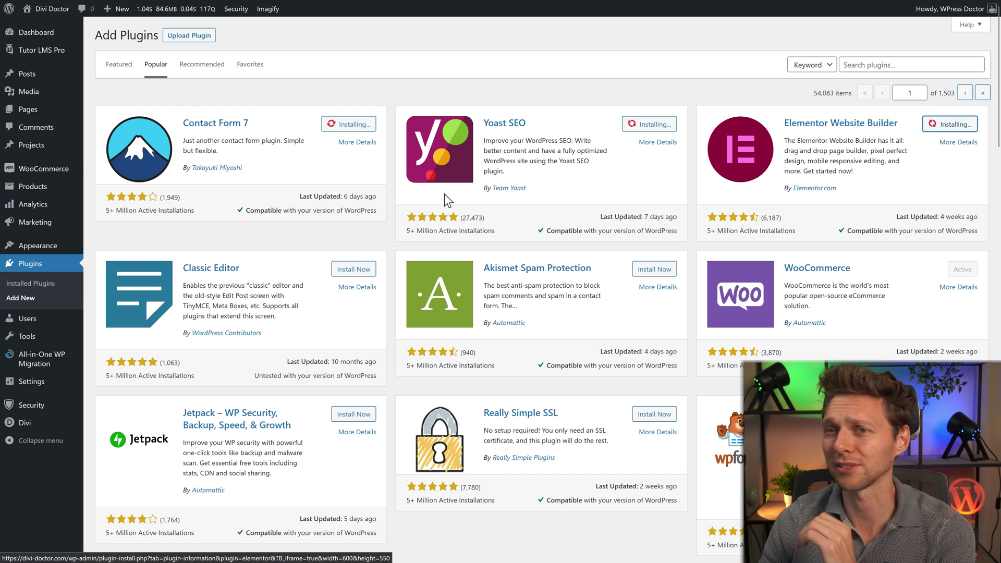
pyautogui.click(353, 269)
pyautogui.click(654, 269)
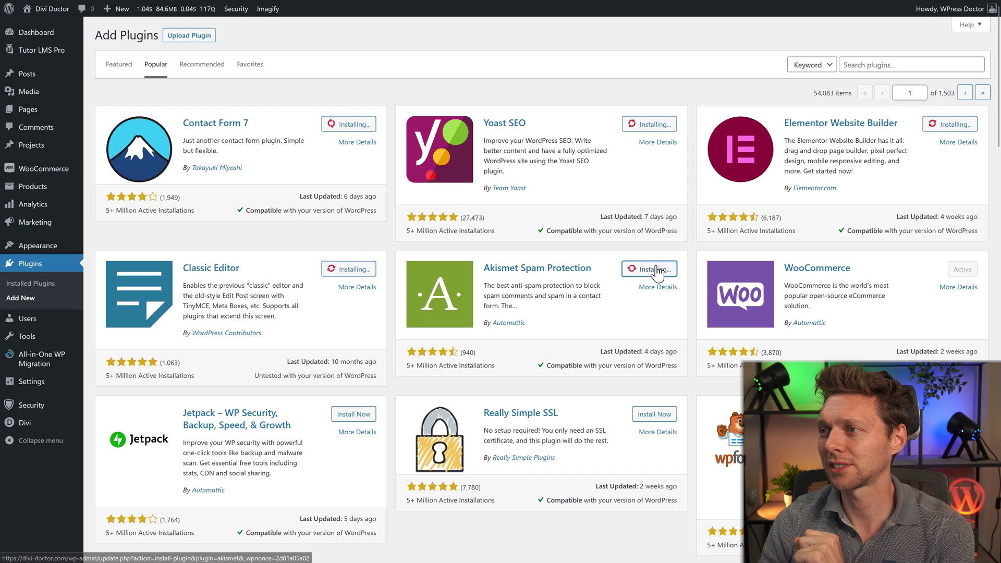
# Install Jetpack, Really Simple SSL, WPForms, Wordfence Security and the Team Yoast plugin beside Wordfence
pyautogui.click(353, 414)
pyautogui.click(654, 414)
pyautogui.click(950, 414)
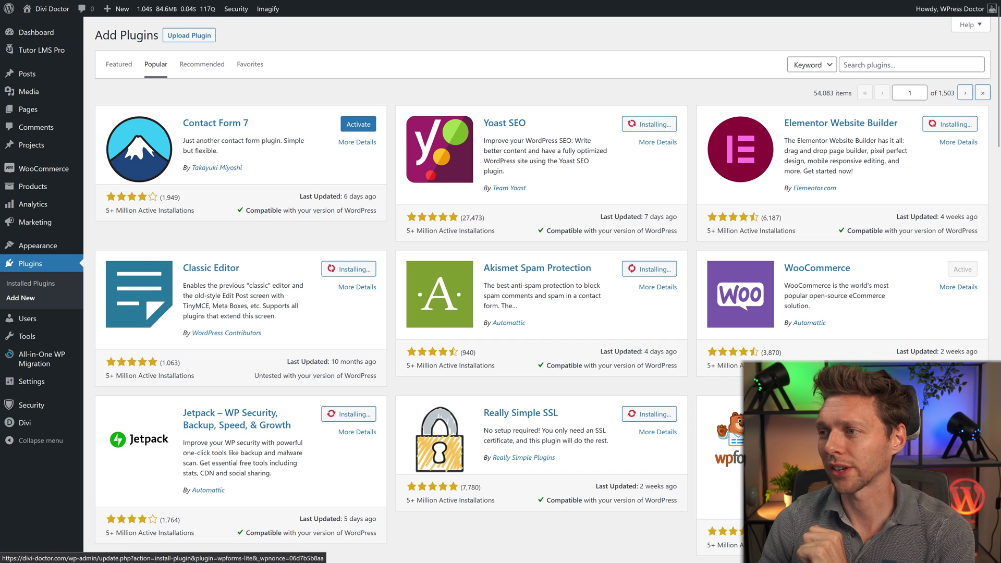
pyautogui.scroll(-6, 381, 302)
pyautogui.click(654, 246)
pyautogui.click(954, 246)
# Install WordPress Importer, UpdraftPlus, MonsterInsights, WP Mail SMTP, All in One SEO and LiteSpeed Cache
pyautogui.scroll(-4, 389, 151)
pyautogui.click(354, 152)
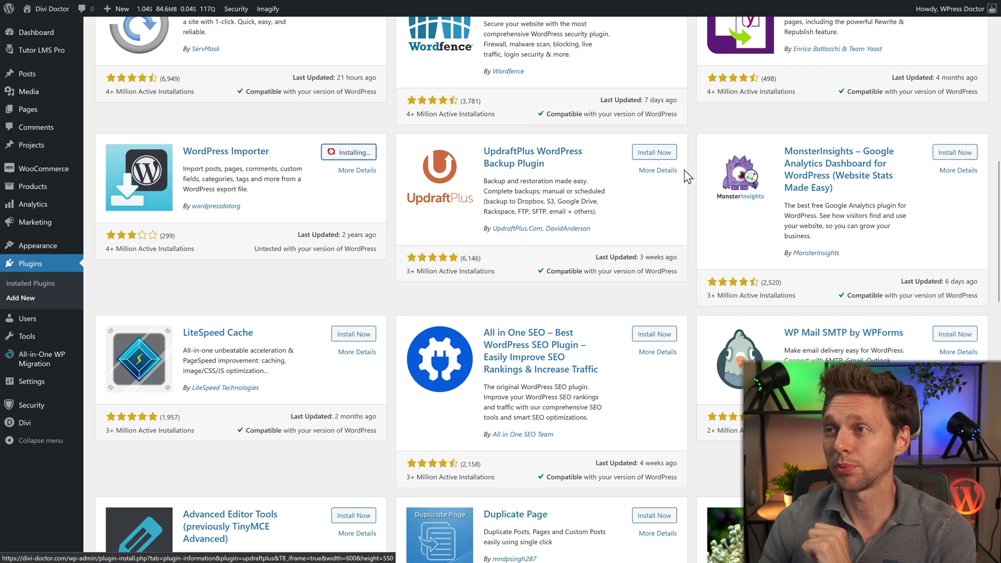
pyautogui.click(654, 153)
pyautogui.click(955, 152)
pyautogui.click(957, 334)
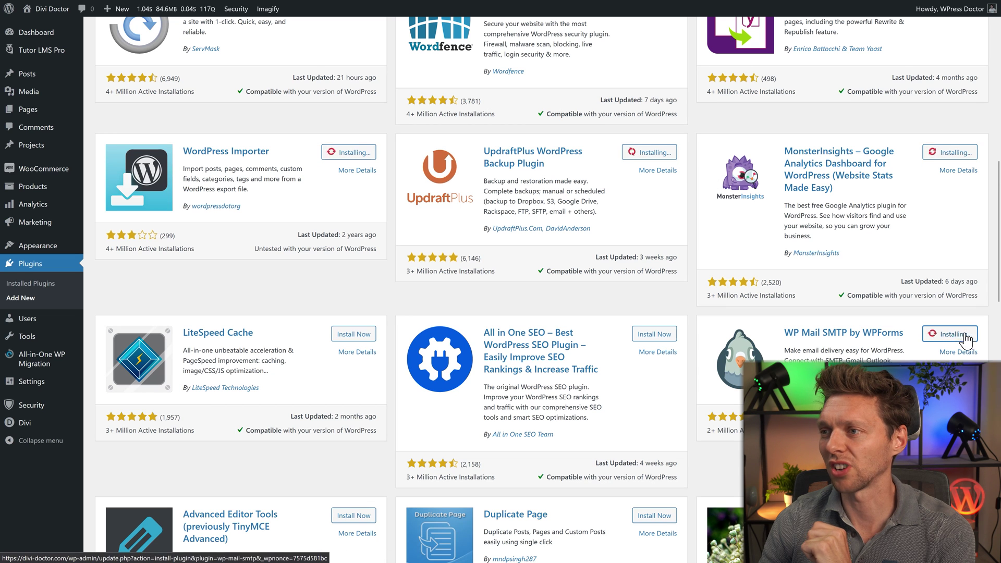
pyautogui.click(654, 334)
pyautogui.click(354, 334)
# Install Advanced Editor Tools, Duplicate Page, Redirection and Advanced Custom Fields from the popular plugins
pyautogui.middleClick(368, 263)
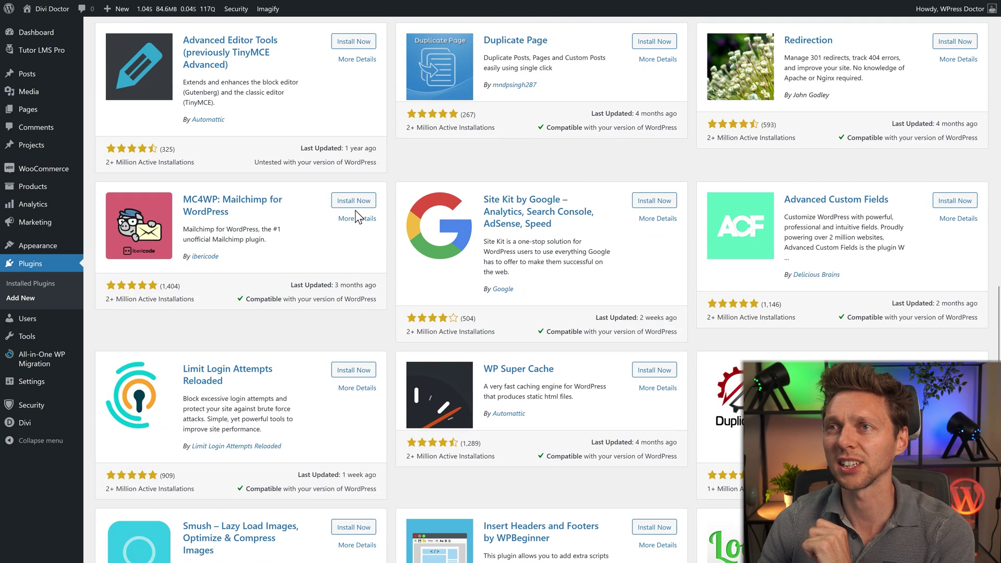
pyautogui.click(354, 41)
pyautogui.click(654, 42)
pyautogui.click(955, 41)
pyautogui.click(954, 200)
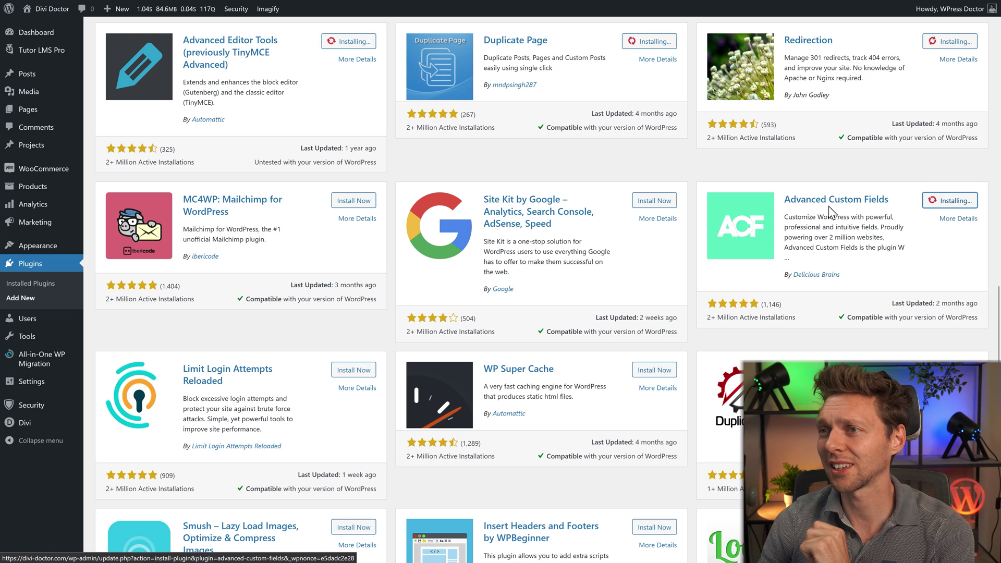
# Install Site Kit by Google, MC4WP, Limit Login Attempts Reloaded, WP Super Cache and Duplicator
pyautogui.click(654, 200)
pyautogui.click(353, 200)
pyautogui.click(354, 370)
pyautogui.click(655, 370)
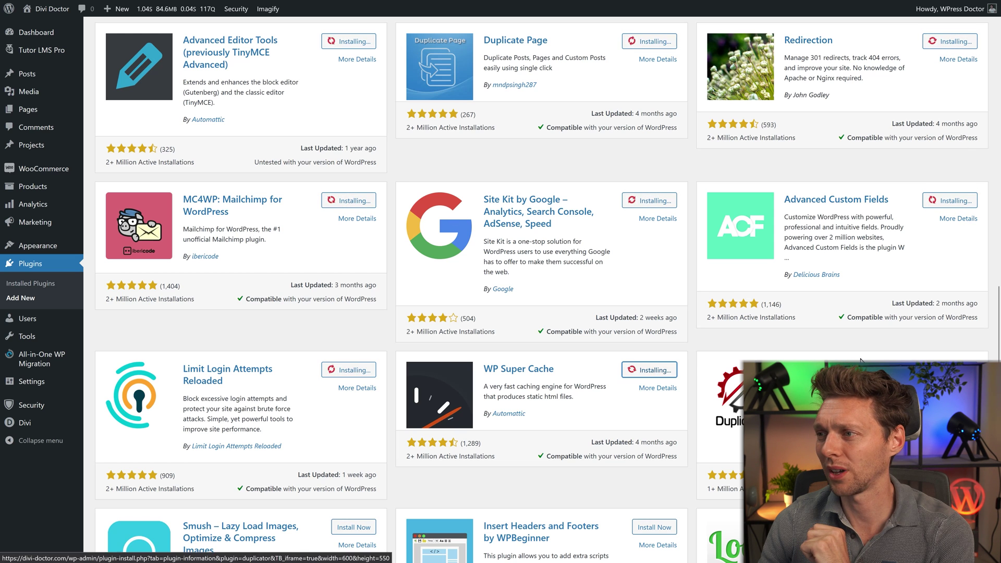
pyautogui.click(954, 369)
# Install Loco Translate and Insert Headers and Footers by WPBeginner from the popular plugins
pyautogui.scroll(-3, 955, 370)
pyautogui.click(945, 360)
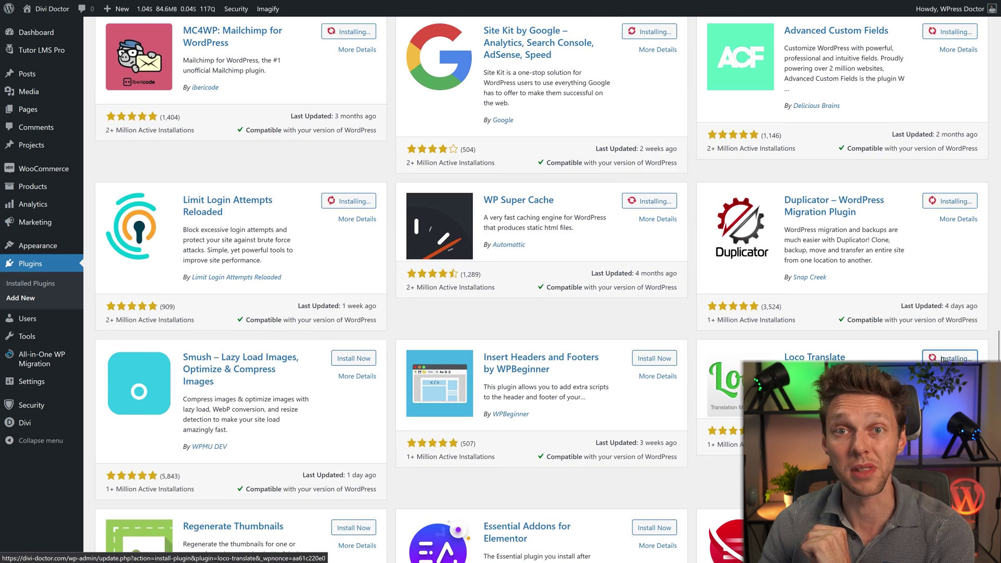
pyautogui.click(655, 358)
# Review the installed plugins list and return to the popular plugins to check their installation progress
pyautogui.middleClick(665, 322)
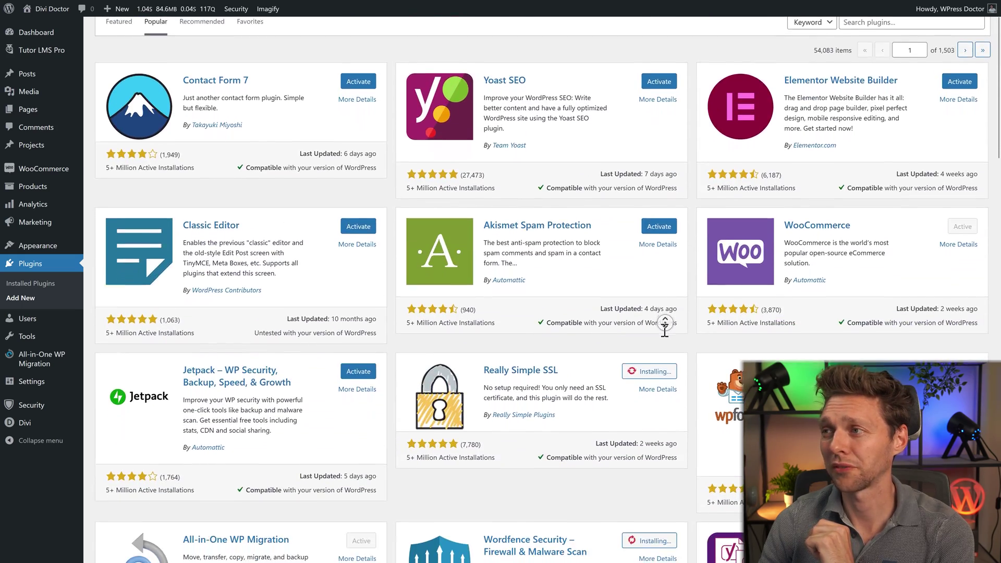
pyautogui.click(459, 229)
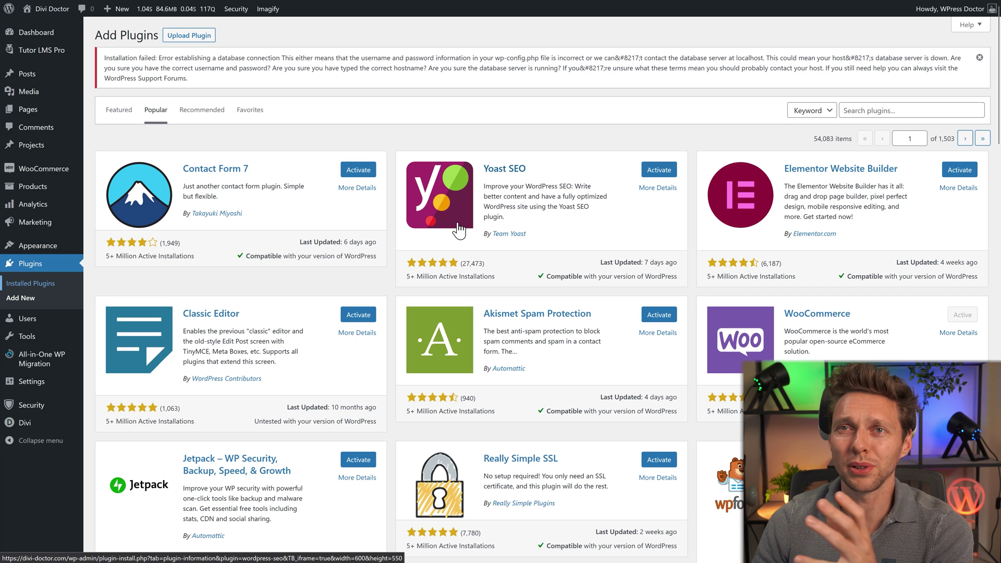
pyautogui.click(30, 283)
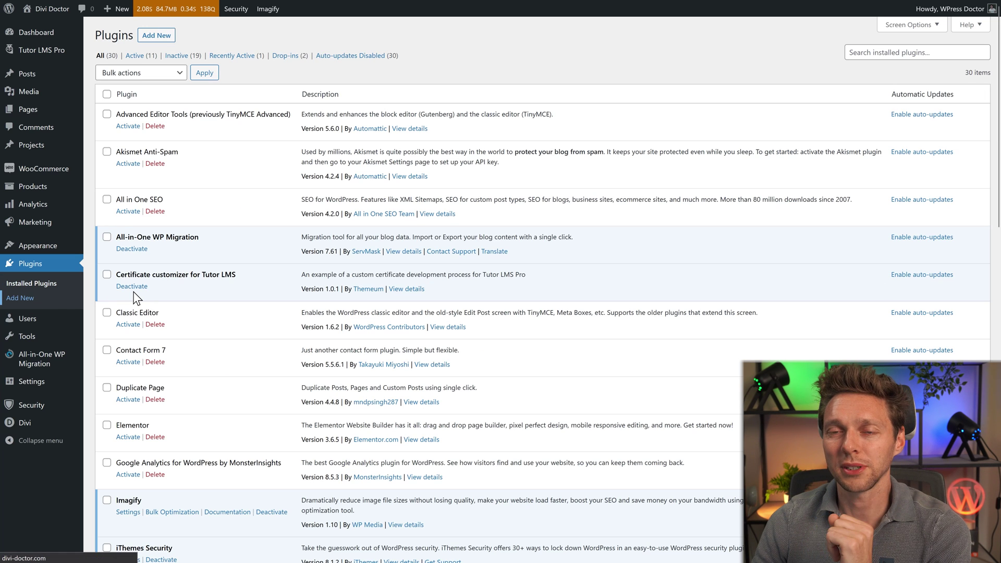
pyautogui.hotkey('alt', 'Left')
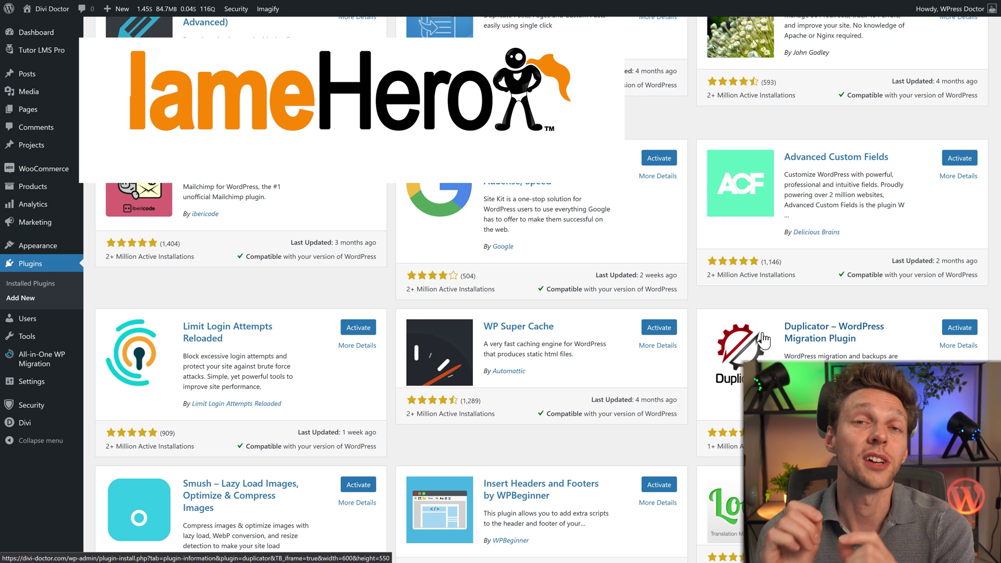
pyautogui.middleClick(560, 297)
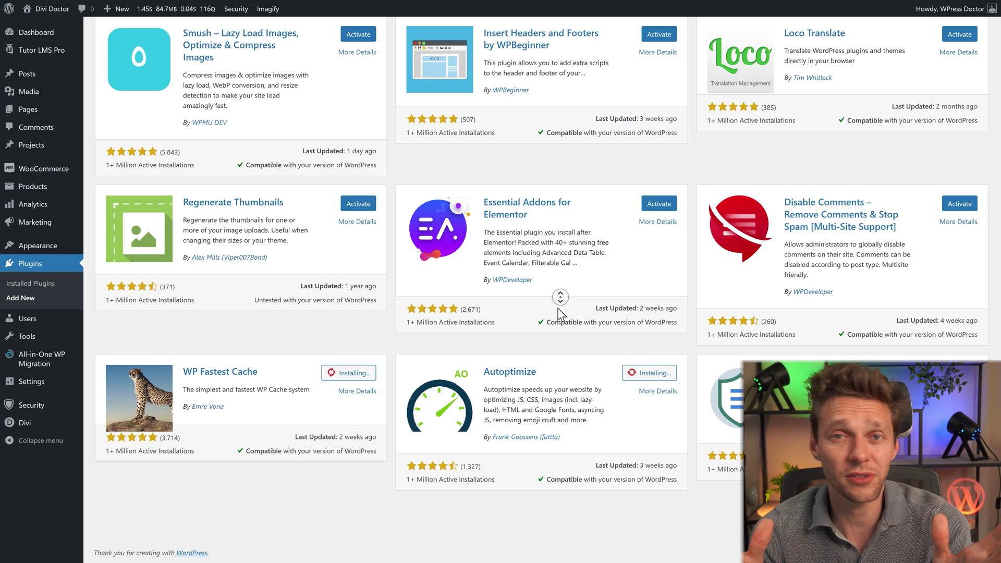
pyautogui.click(544, 307)
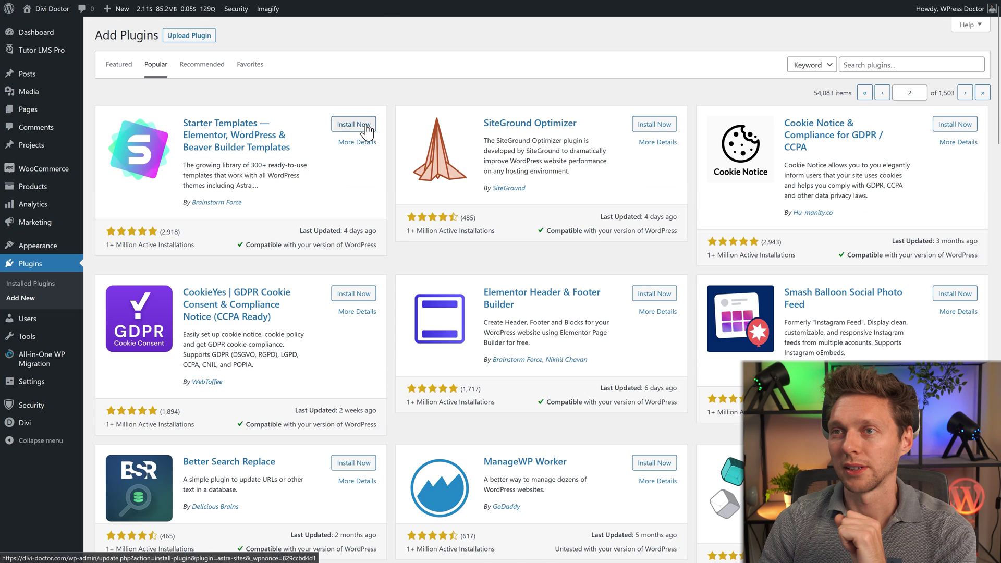
# Install Starter Templates, SiteGround Optimizer, Cookie Notice, Smash Balloon Social Photo Feed, Elementor Header & Footer Builder, CookieYes and ManageWP Worker
pyautogui.click(364, 124)
pyautogui.click(649, 124)
pyautogui.click(955, 124)
pyautogui.click(955, 294)
pyautogui.click(655, 293)
pyautogui.click(344, 299)
pyautogui.click(656, 463)
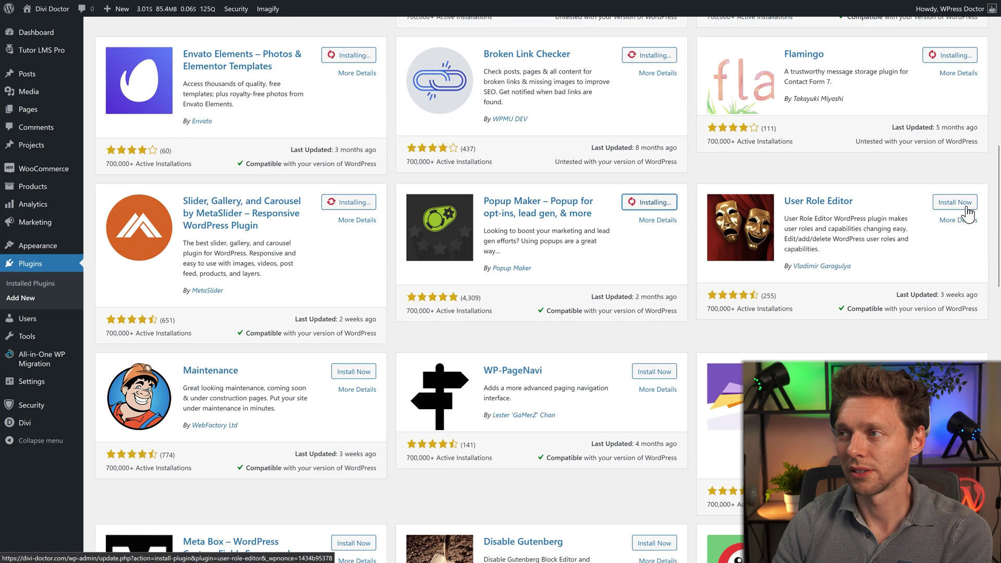
# Install User Role Editor, Creative Mail, WP-PageNavi, Maintenance, Meta Box, Disable Gutenberg and Polylang
pyautogui.click(954, 207)
pyautogui.scroll(-3, 965, 235)
pyautogui.click(940, 254)
pyautogui.click(655, 251)
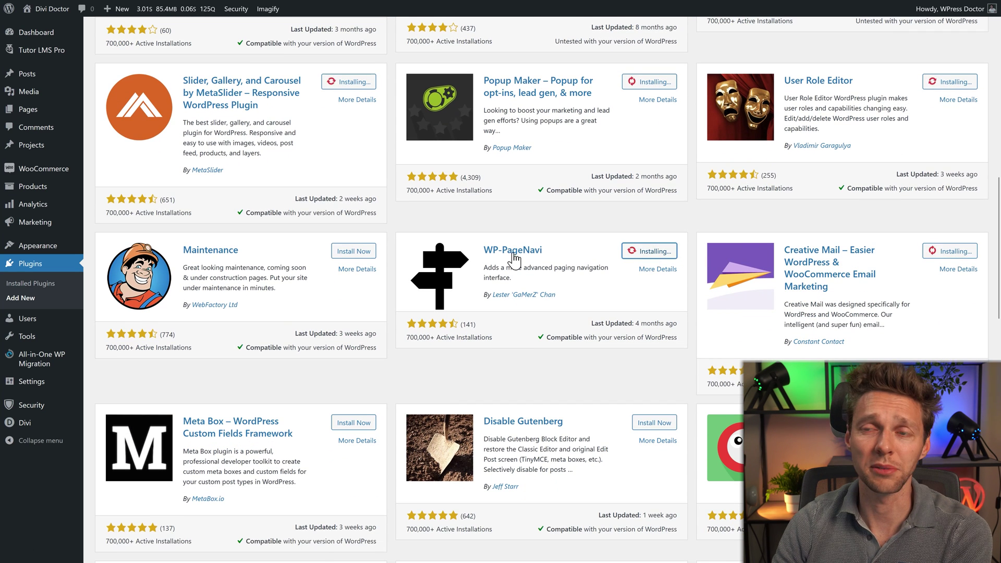
pyautogui.click(360, 252)
pyautogui.click(354, 423)
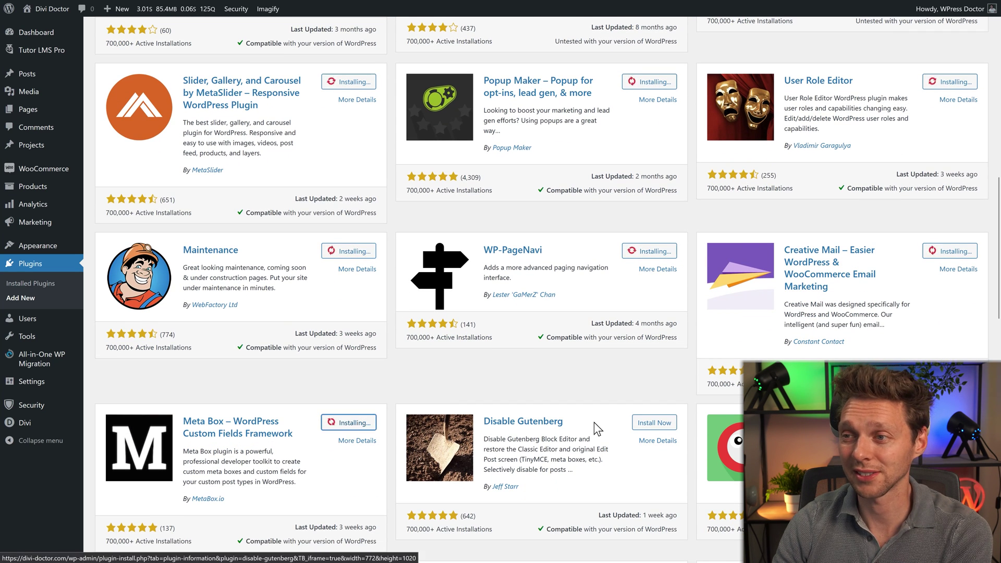
pyautogui.click(950, 423)
# Install Safe SVG, GA Google Analytics, NextGEN Gallery, Code Snippets and ElementsKit Elementor addons
pyautogui.scroll(-6, 950, 365)
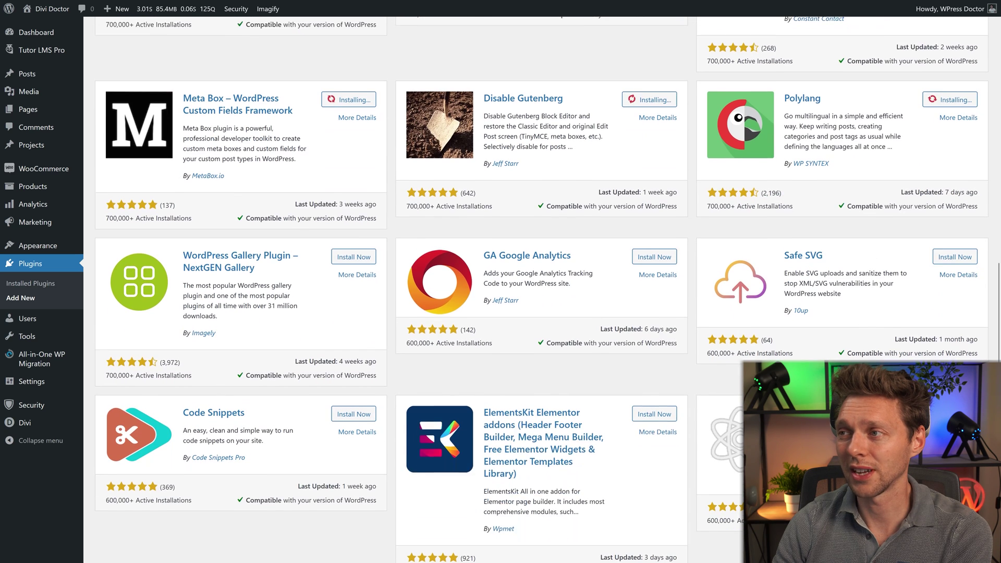
pyautogui.click(950, 248)
pyautogui.click(658, 248)
pyautogui.click(353, 248)
pyautogui.click(353, 405)
pyautogui.click(654, 404)
pyautogui.scroll(-3, 521, 287)
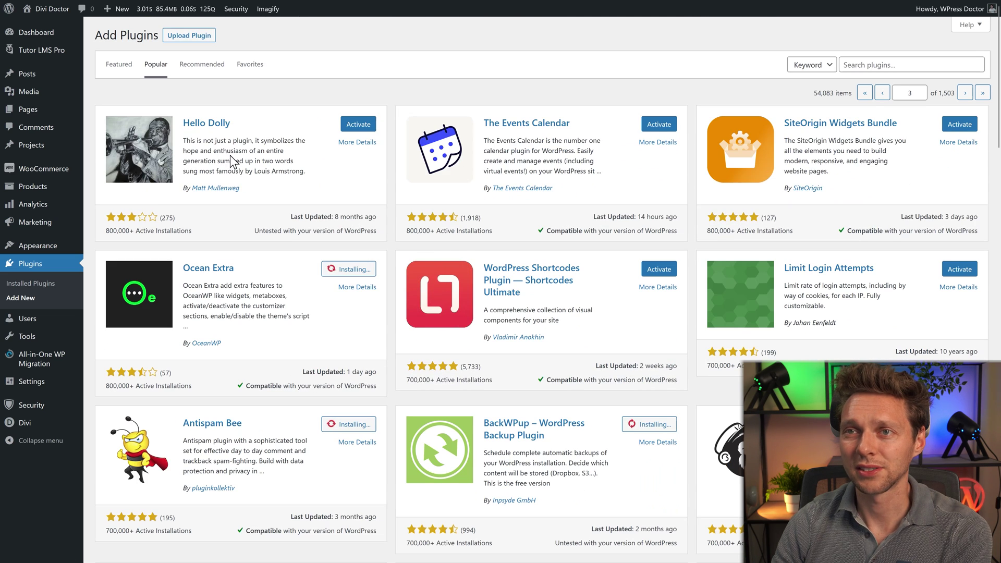
# Highlight and read the description of the Hello Dolly plugin
pyautogui.moveTo(191, 141); pyautogui.dragTo(304, 172)
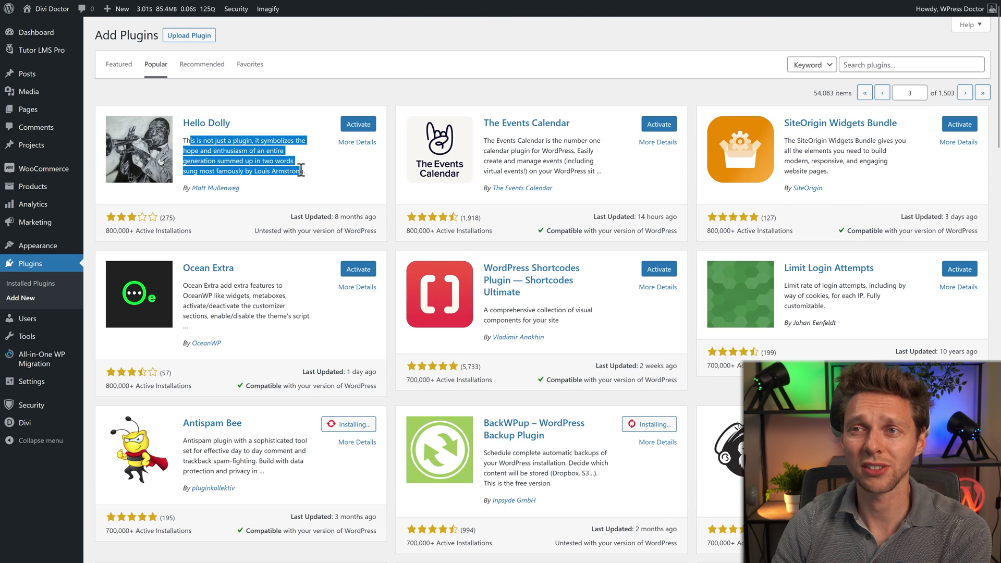
pyautogui.click(305, 174)
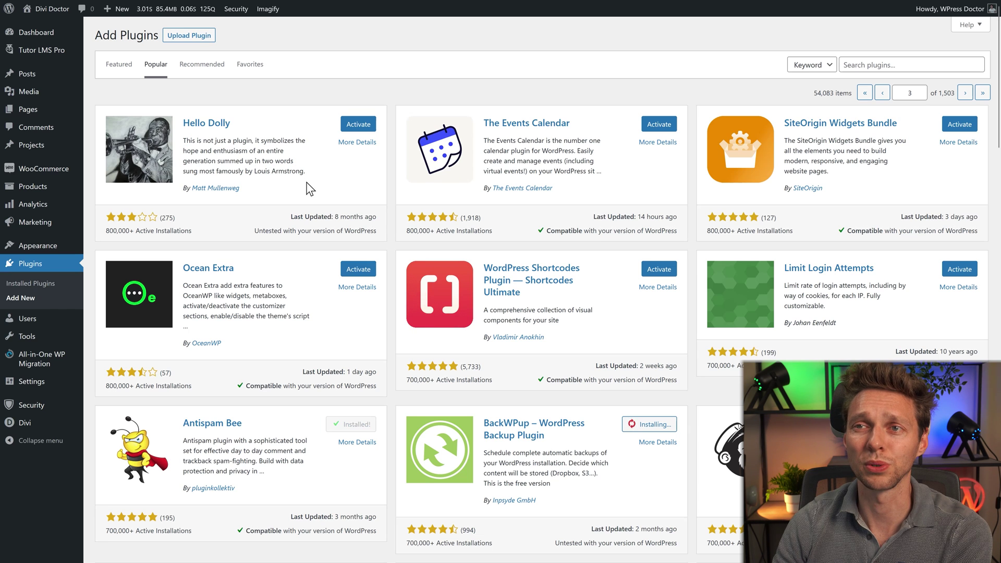
pyautogui.moveTo(305, 173); pyautogui.dragTo(180, 140)
pyautogui.click(250, 172)
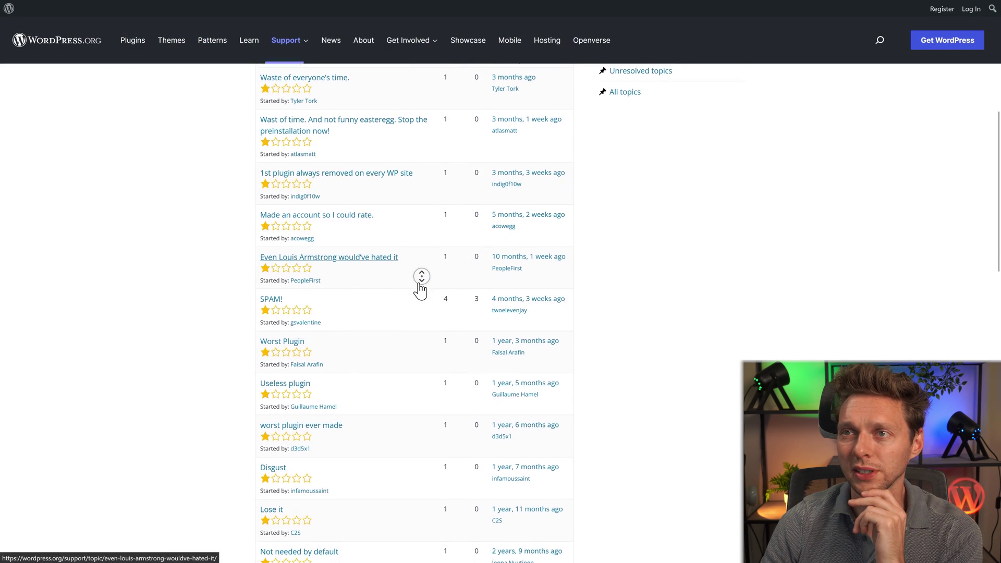
# Read through the titles and ratings in the list of one-star Hello Dolly reviews
pyautogui.middleClick(418, 283)
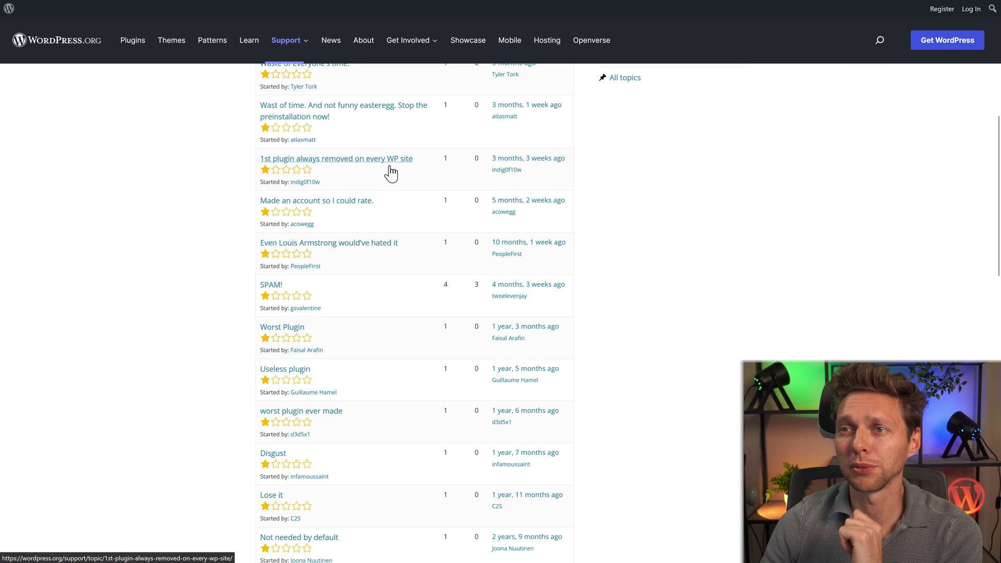
pyautogui.scroll(-1, 429, 204)
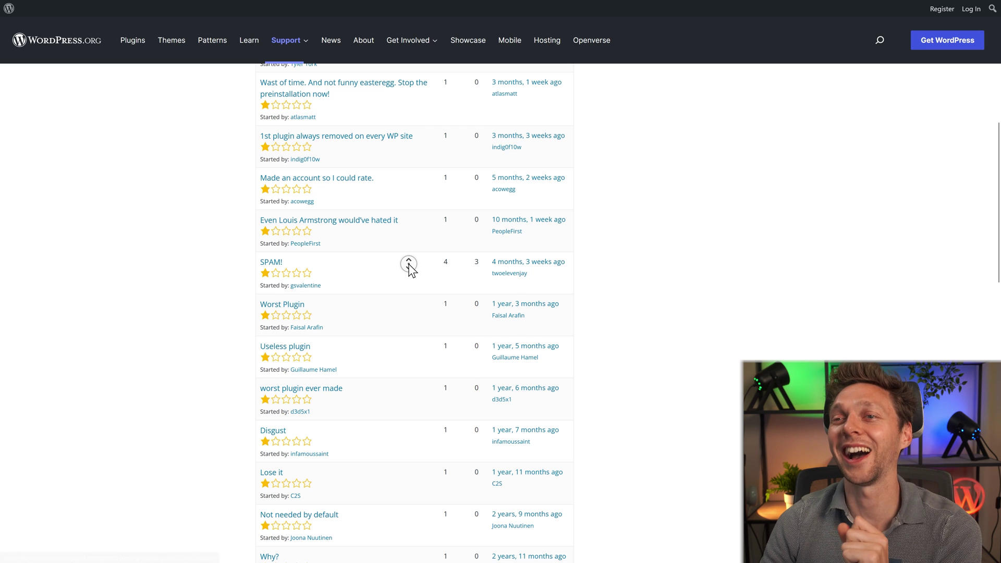
pyautogui.scroll(-3, 410, 271)
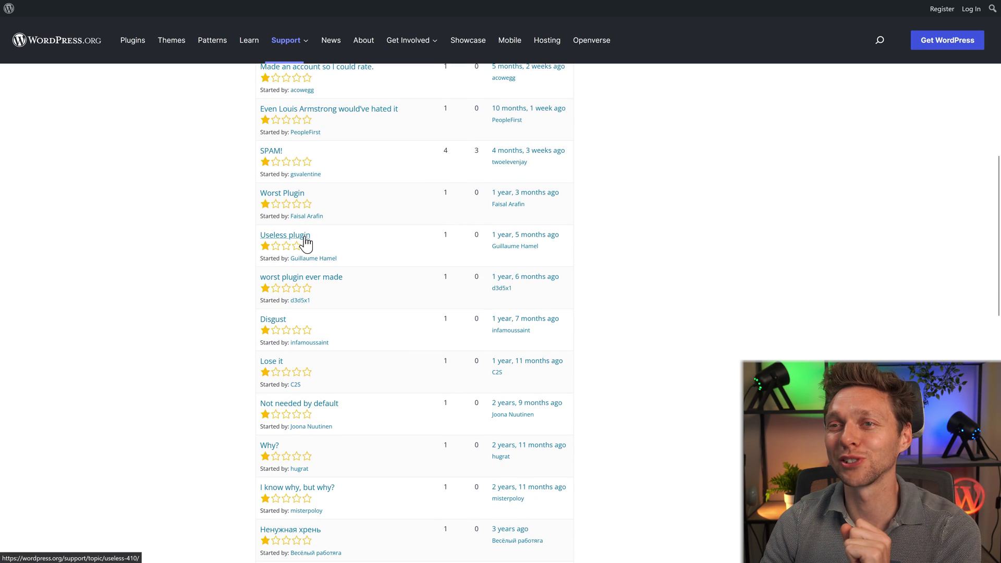
pyautogui.middleClick(389, 269)
pyautogui.middleClick(389, 290)
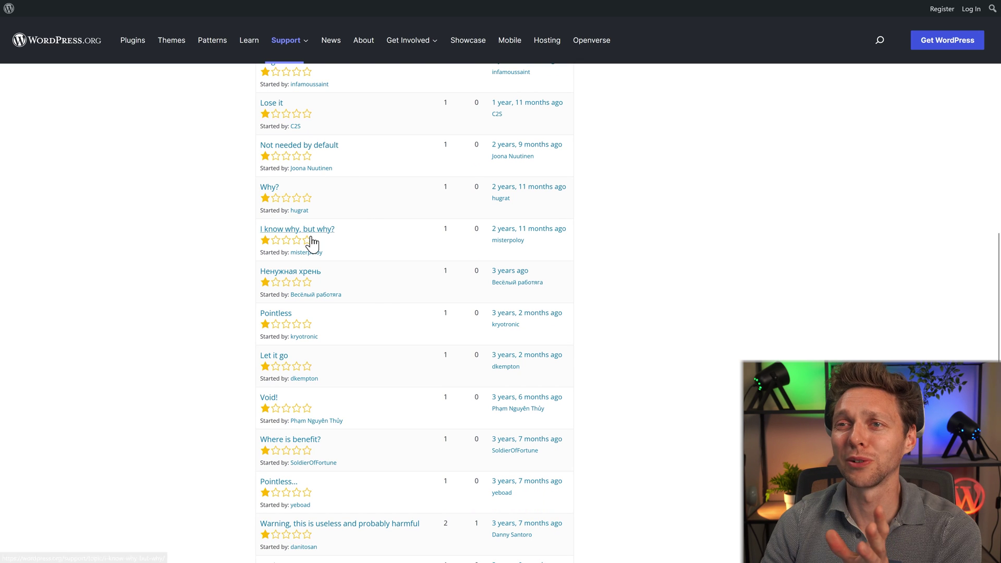
pyautogui.click(402, 244)
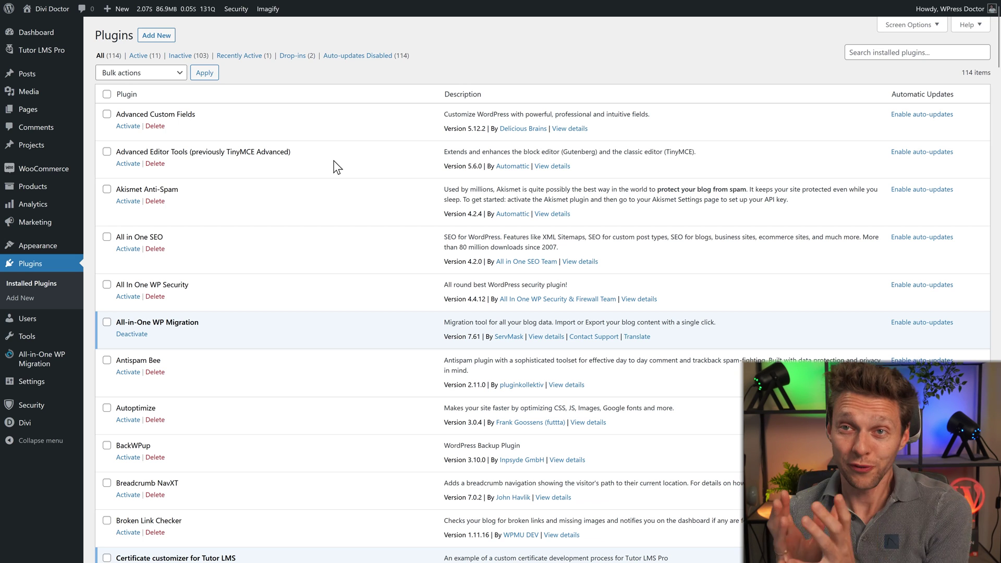
# Filter the installed plugins to the inactive ones, select them all and bulk activate them
pyautogui.click(186, 55)
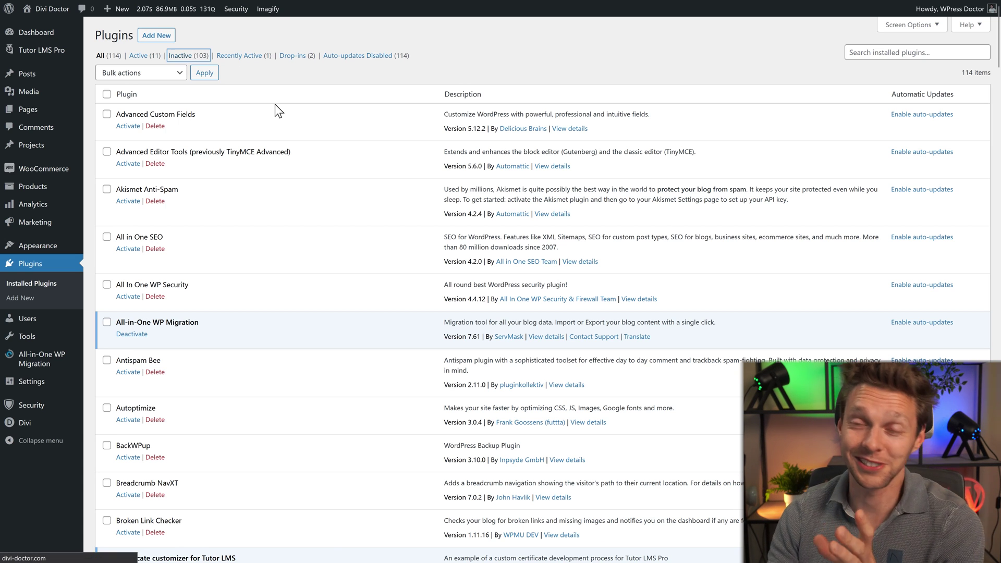
pyautogui.middleClick(413, 172)
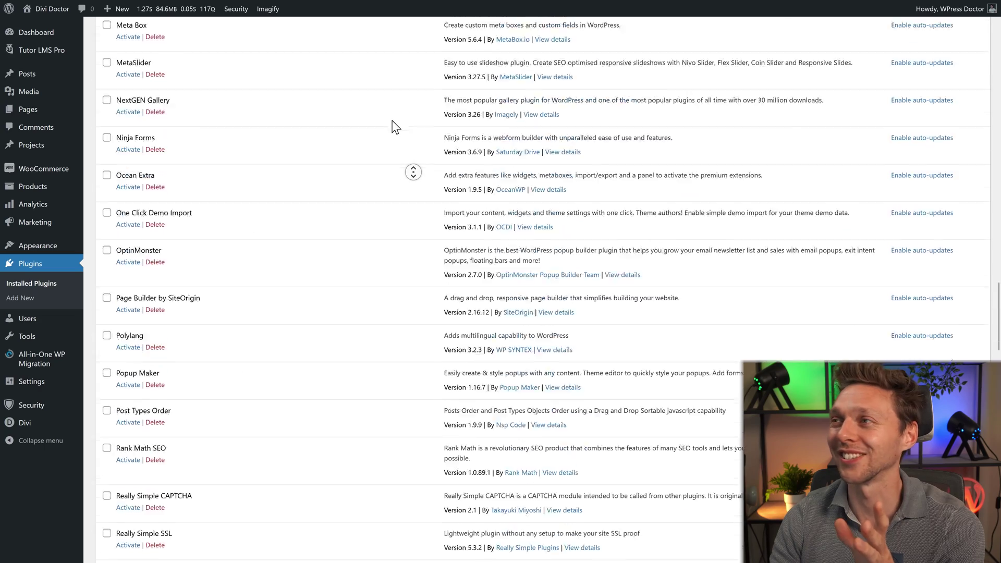
pyautogui.click(107, 93)
pyautogui.click(149, 73)
pyautogui.click(139, 109)
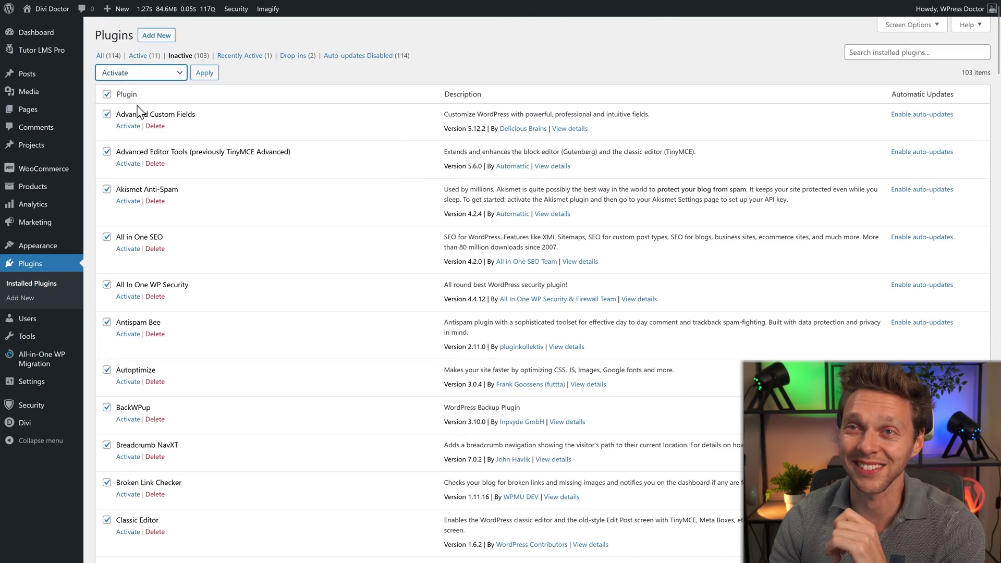
pyautogui.click(205, 73)
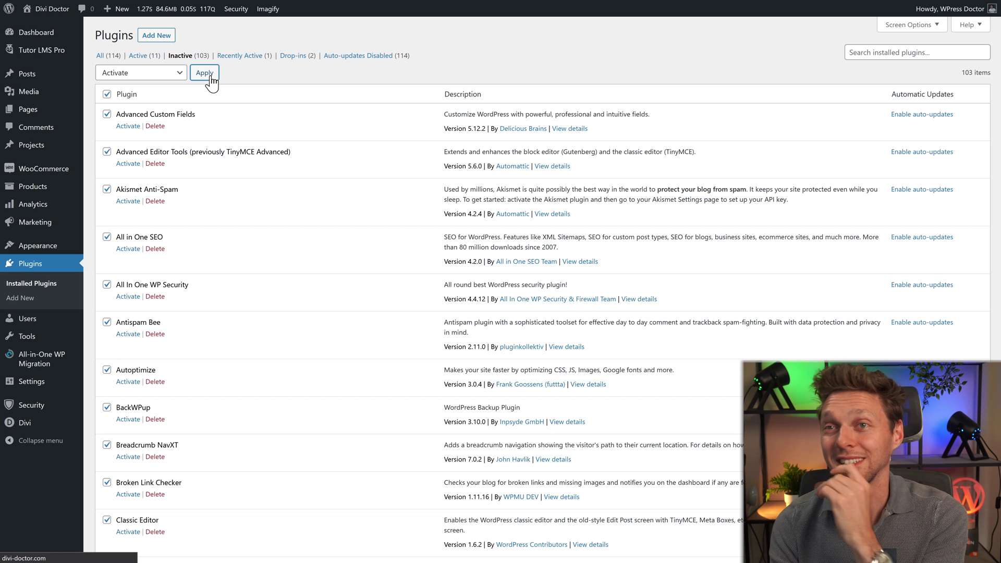
pyautogui.click(204, 73)
pyautogui.moveTo(328, 1)
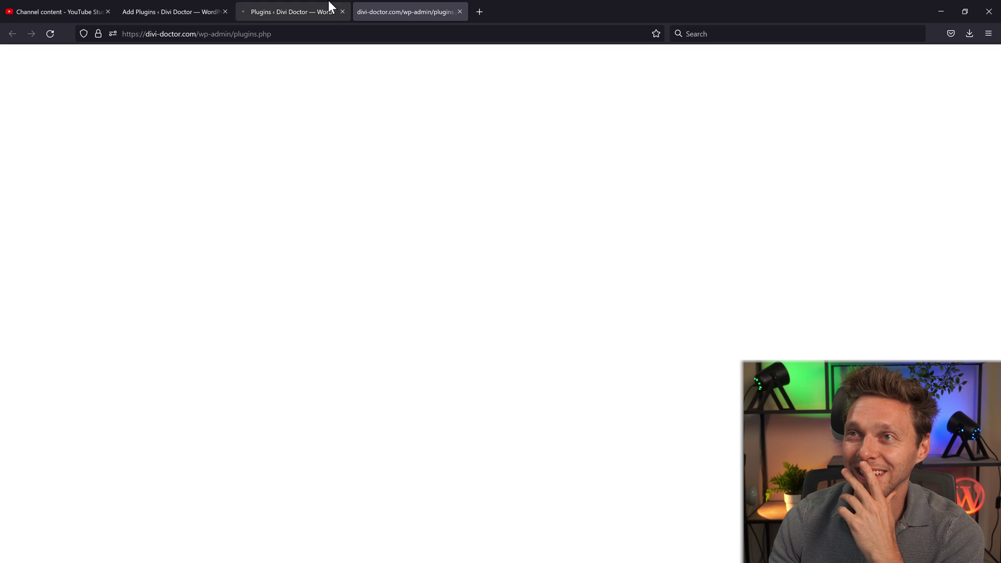
pyautogui.click(337, 32)
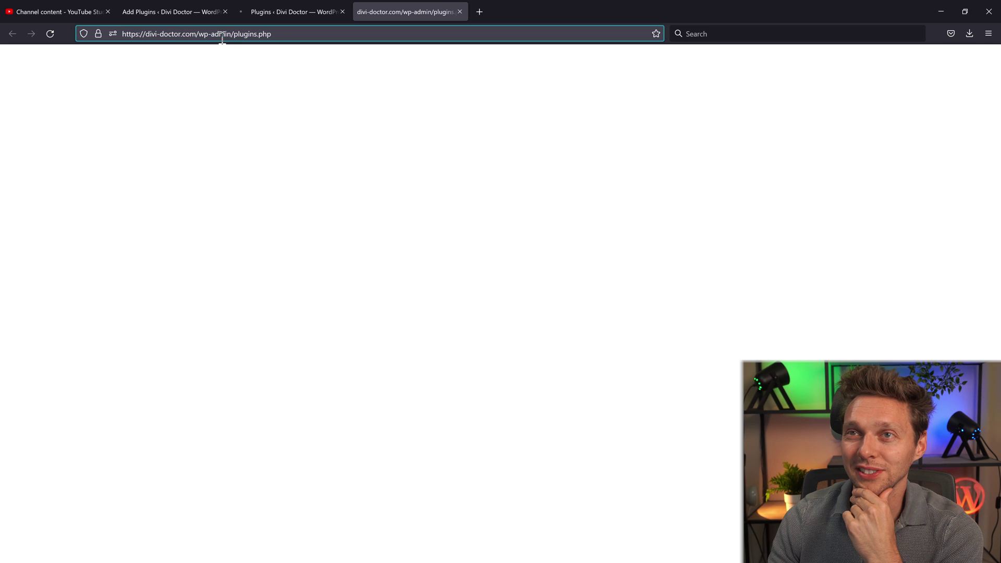
pyautogui.moveTo(232, 37); pyautogui.dragTo(302, 39)
pyautogui.press('BackSpace')
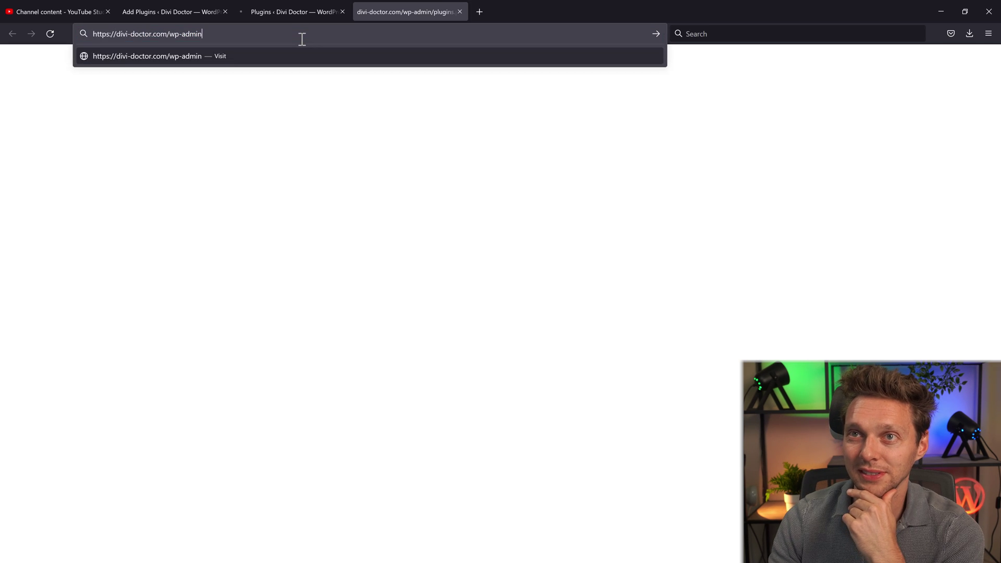
pyautogui.press('Return')
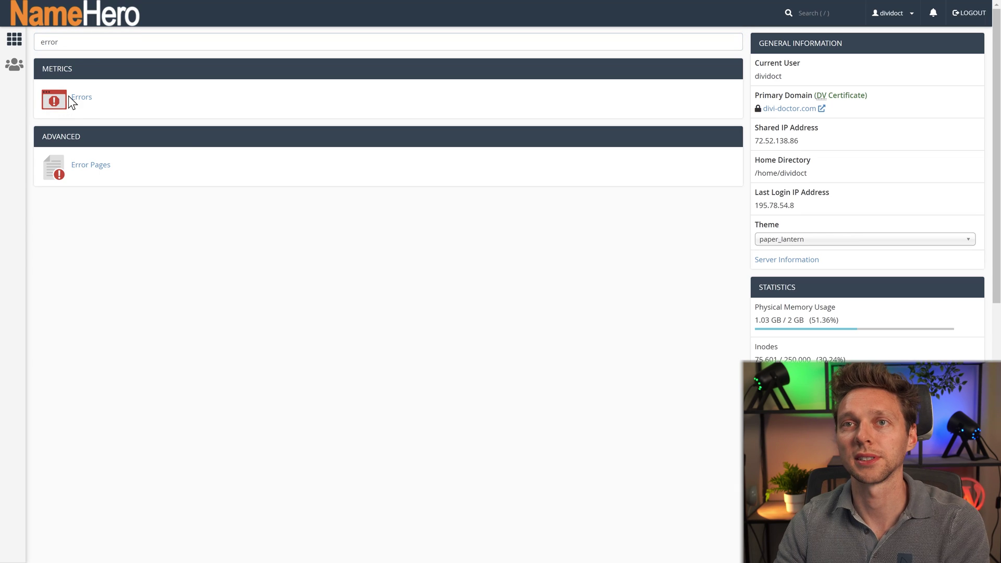
# Open Errors in the hosting control panel and examine the latest web server error log messages
pyautogui.click(75, 99)
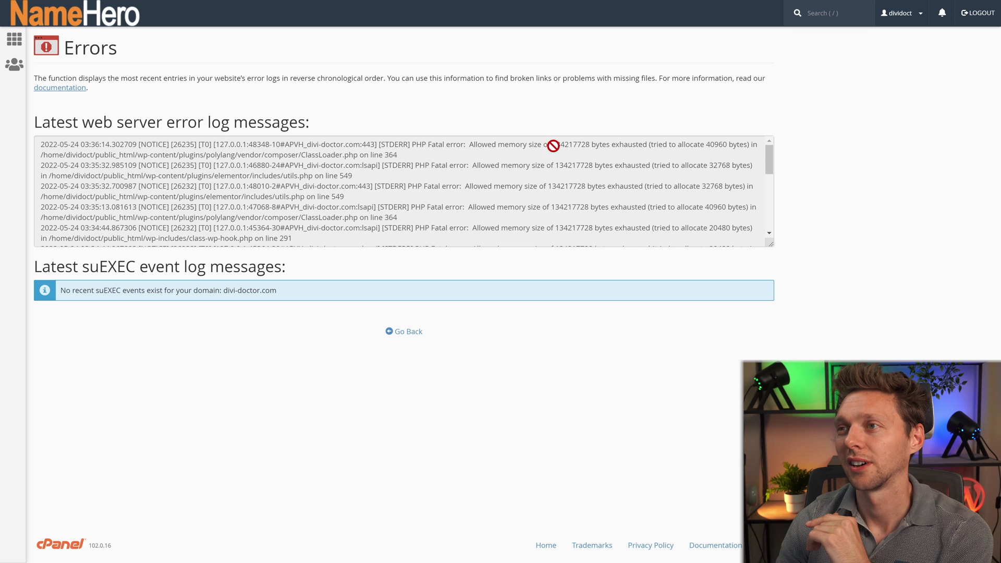
pyautogui.click(761, 159)
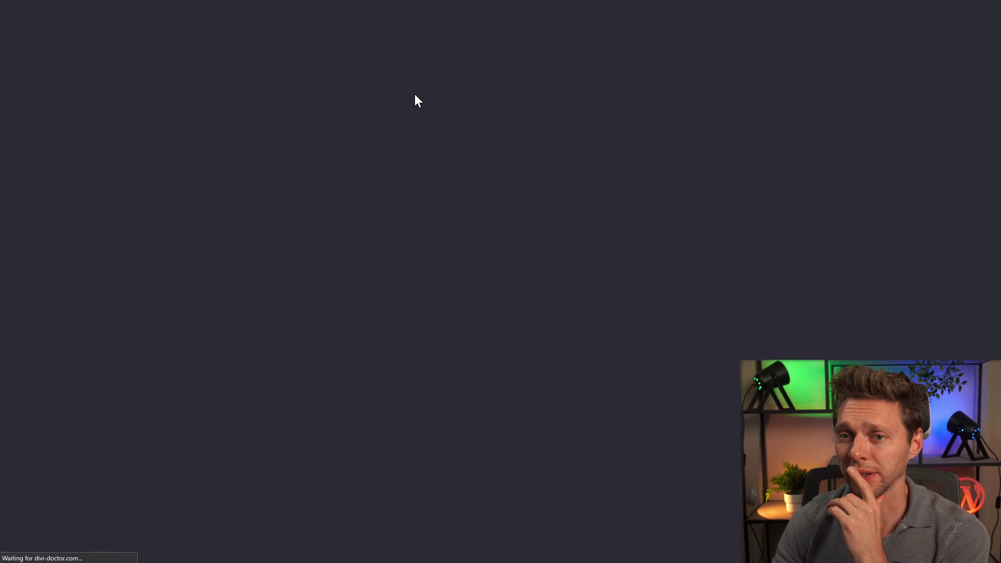
# Load the divi-doctor.com front page and look over its layout and admin bar
pyautogui.moveTo(369, 11)
pyautogui.click(281, 32)
pyautogui.click(282, 31)
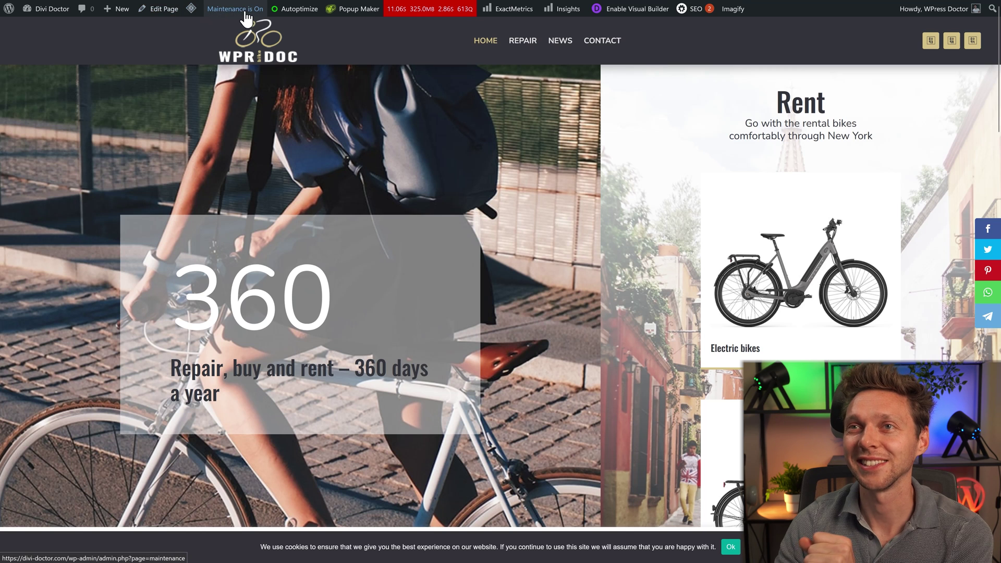
pyautogui.scroll(-5, 990, 356)
pyautogui.moveTo(402, 18)
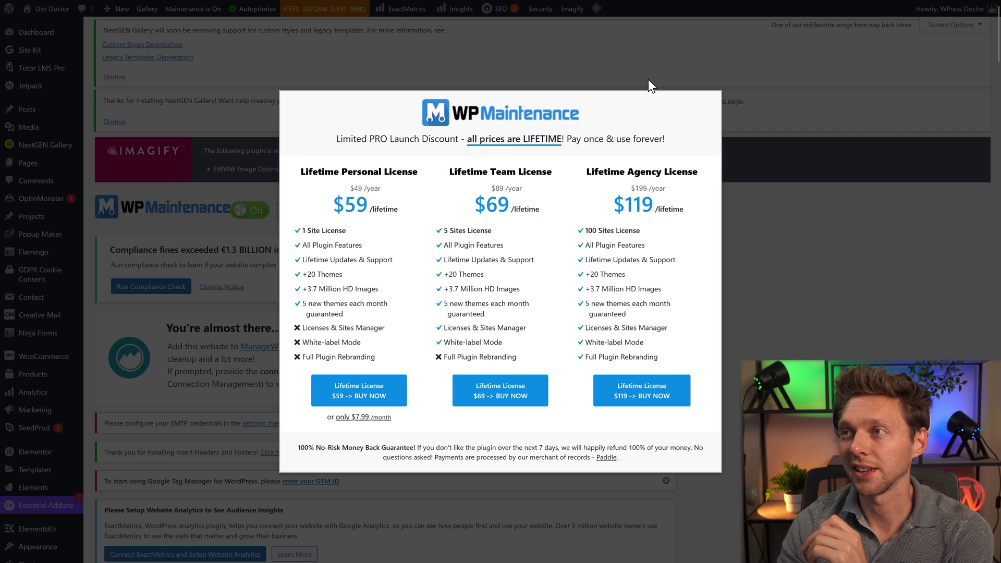
# Close the WP Maintenance licence offer and open the Installed Plugins page in a new tab
pyautogui.press('Escape')
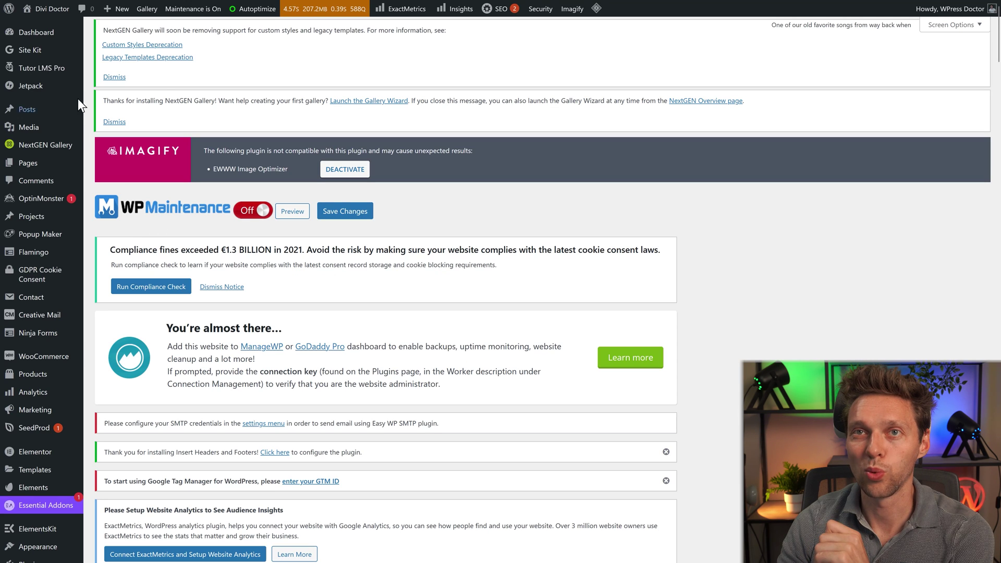
pyautogui.scroll(-5, 87, 414)
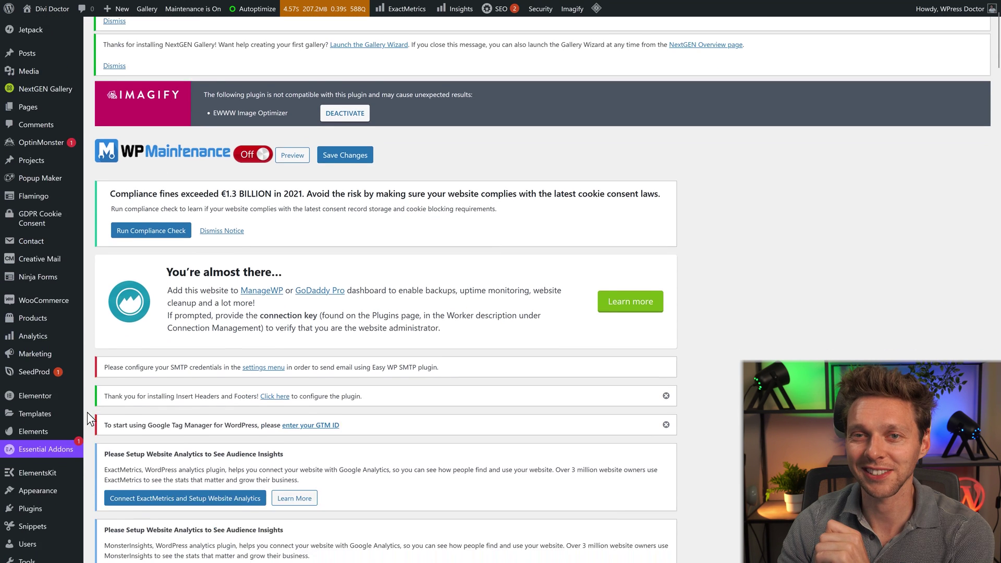
pyautogui.middleClick(90, 424)
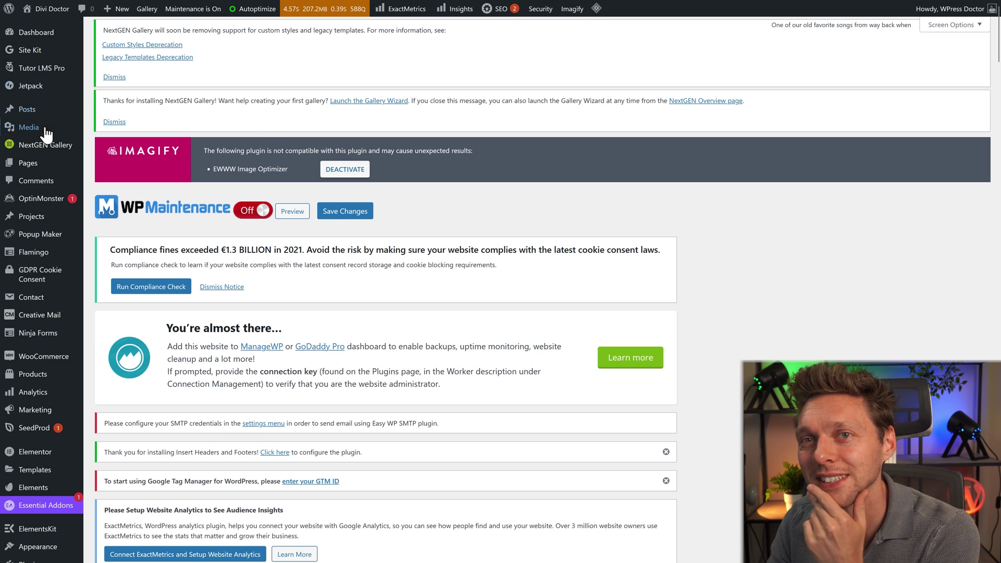
pyautogui.scroll(-7, 108, 360)
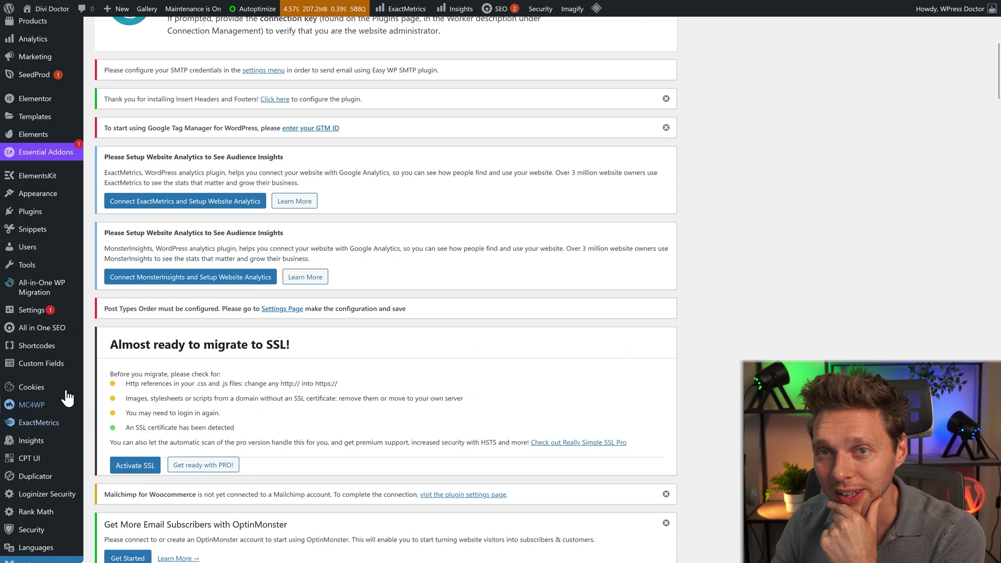
pyautogui.rightClick(108, 216)
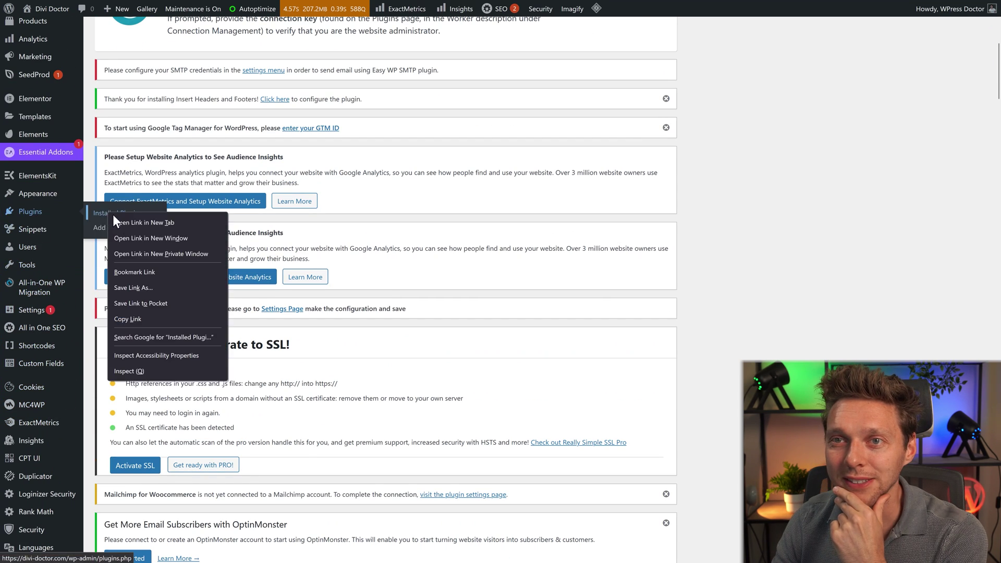
pyautogui.click(143, 219)
# Open the Query Monitor overview and examine the maintenance page's peak memory usage against the WordPress and server limits
pyautogui.click(319, 8)
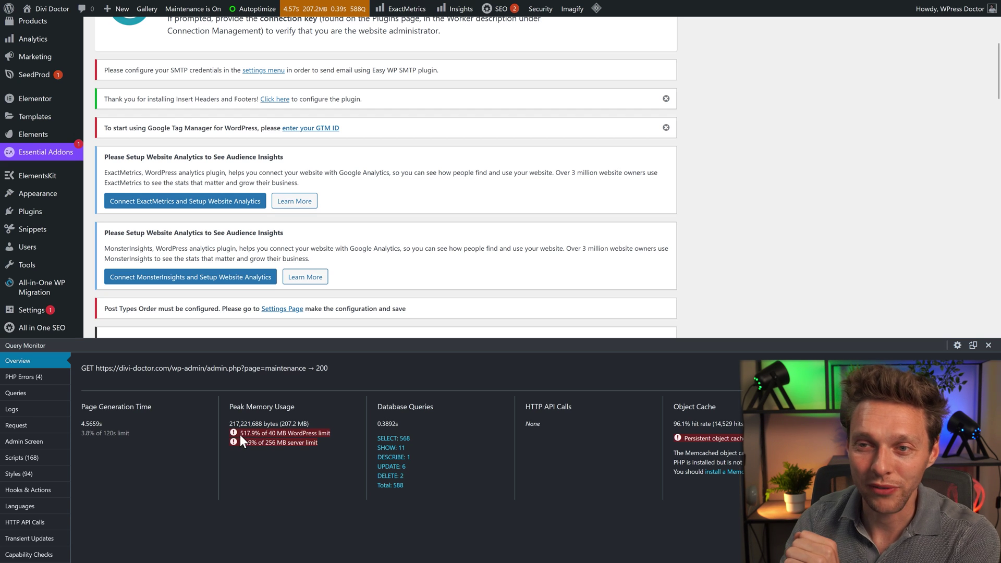
pyautogui.moveTo(240, 433); pyautogui.dragTo(256, 437)
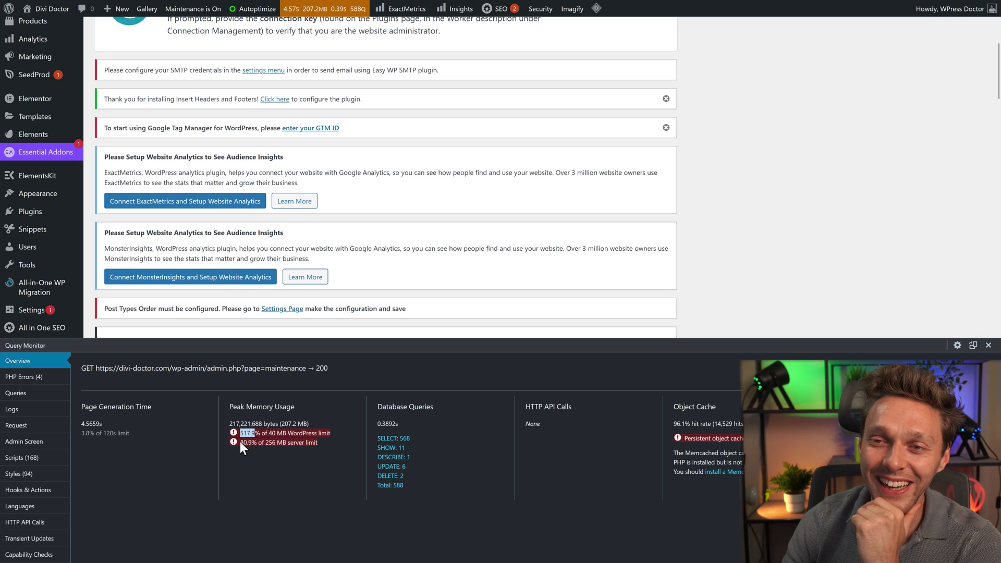
pyautogui.click(276, 444)
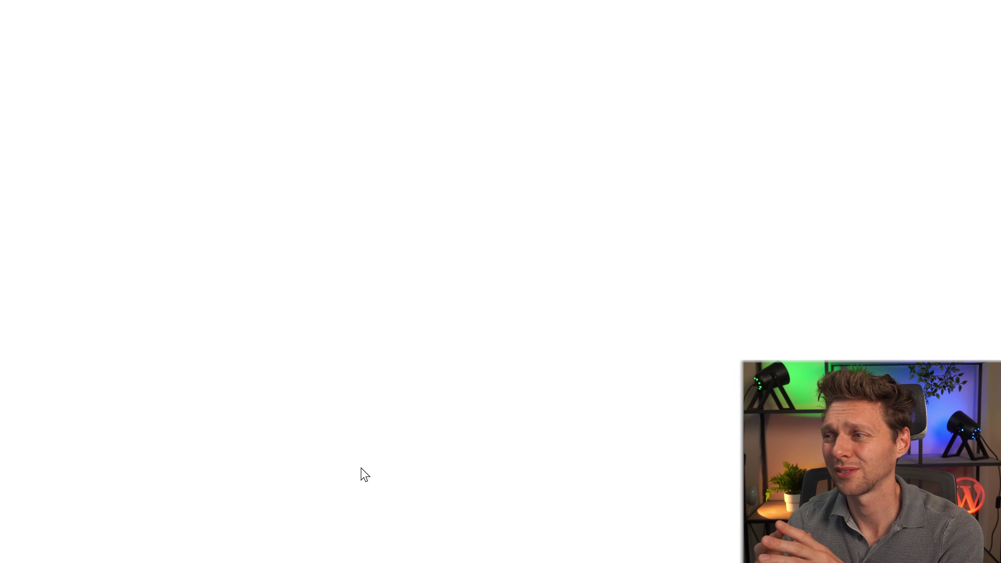
# Install Facebook for WordPress, MailPoet, WooCommerce PayPal Checkout Payment Gateway, Category Order and Taxonomy Terms Order, AMP, AddToAny Share Buttons and Black Studio TinyMCE Widget
pyautogui.moveTo(391, 35)
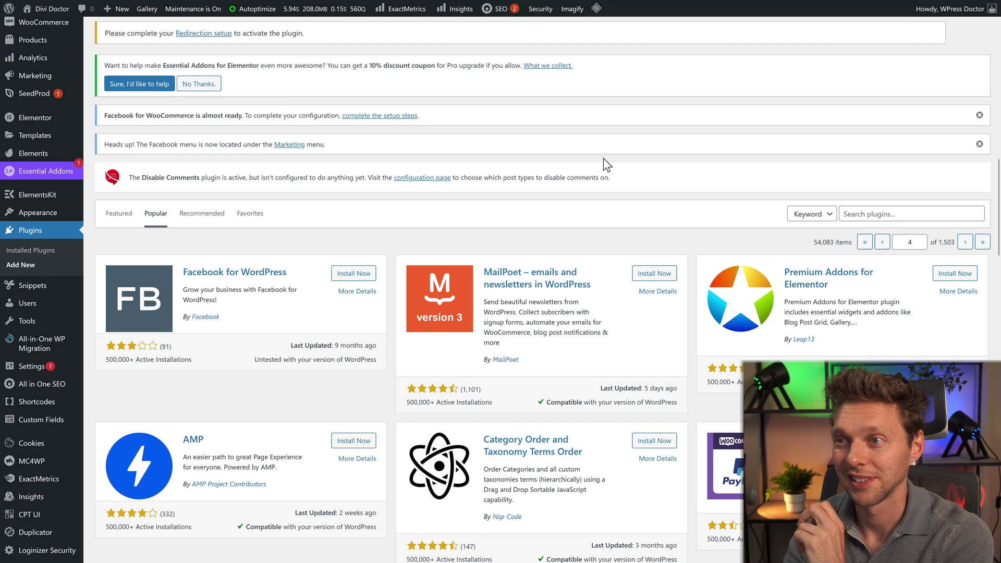
pyautogui.scroll(-3, 603, 158)
pyautogui.scroll(-1, 603, 158)
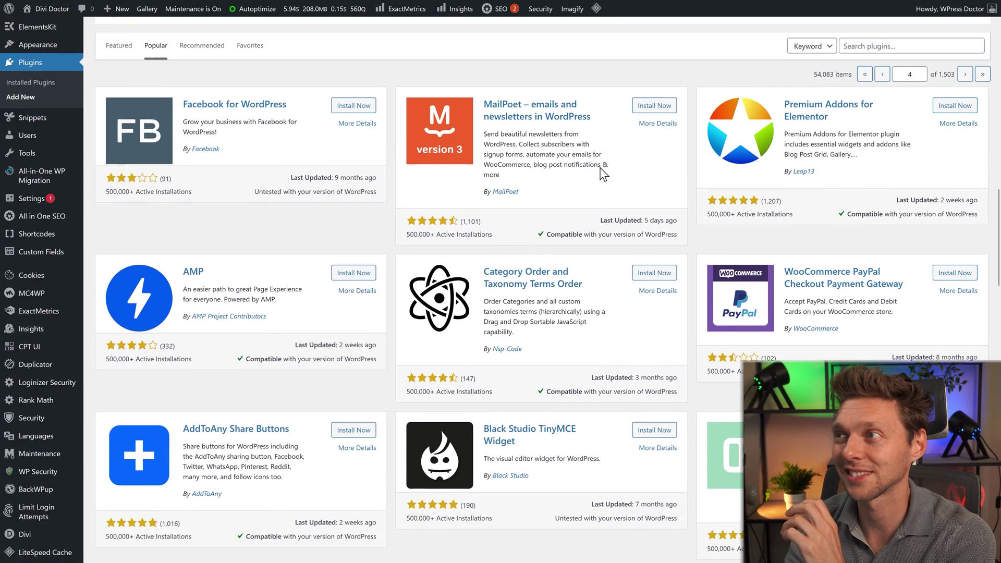
pyautogui.scroll(-1, 658, 131)
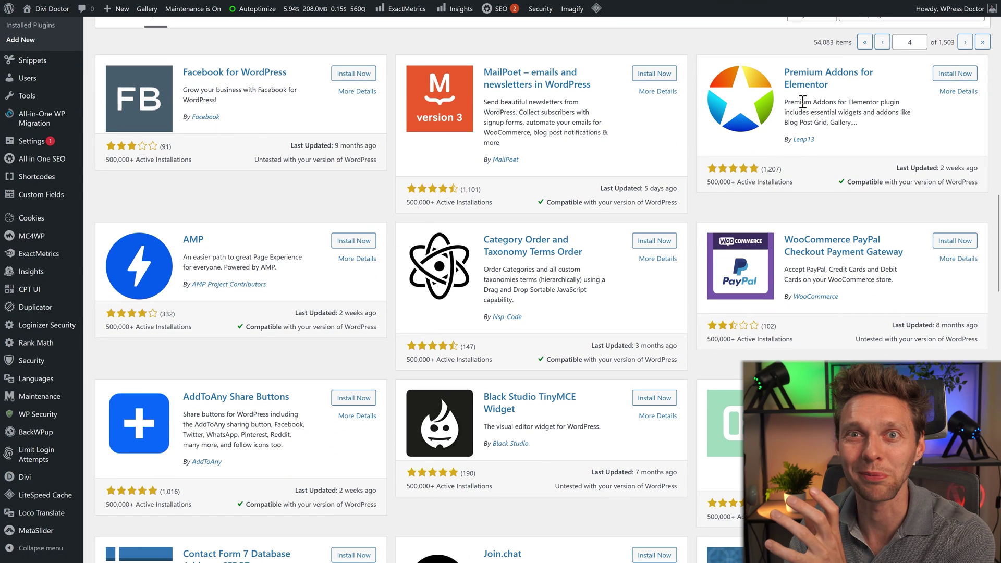
pyautogui.click(367, 73)
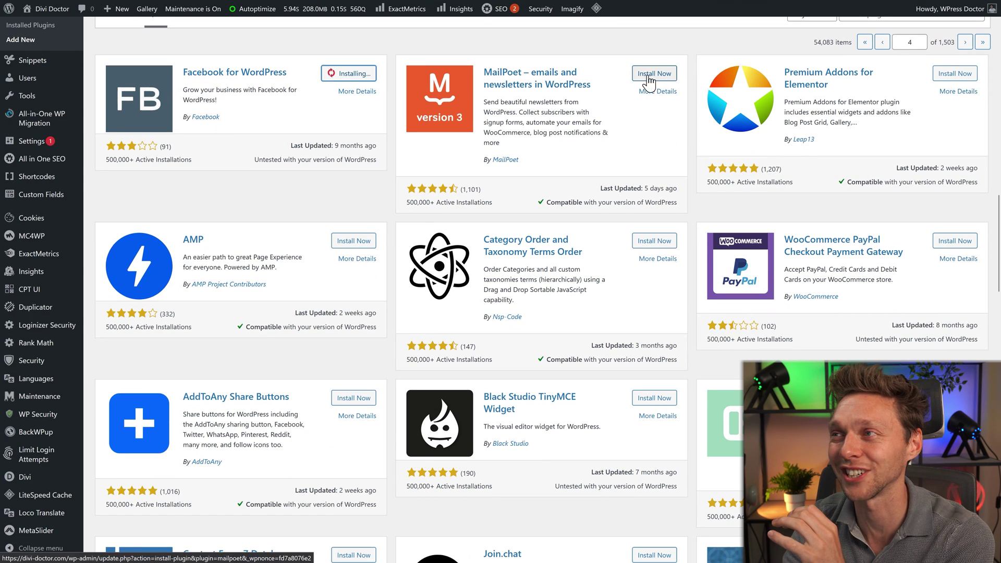
pyautogui.click(654, 74)
pyautogui.click(954, 241)
pyautogui.click(655, 241)
pyautogui.click(354, 241)
pyautogui.click(353, 398)
pyautogui.click(655, 398)
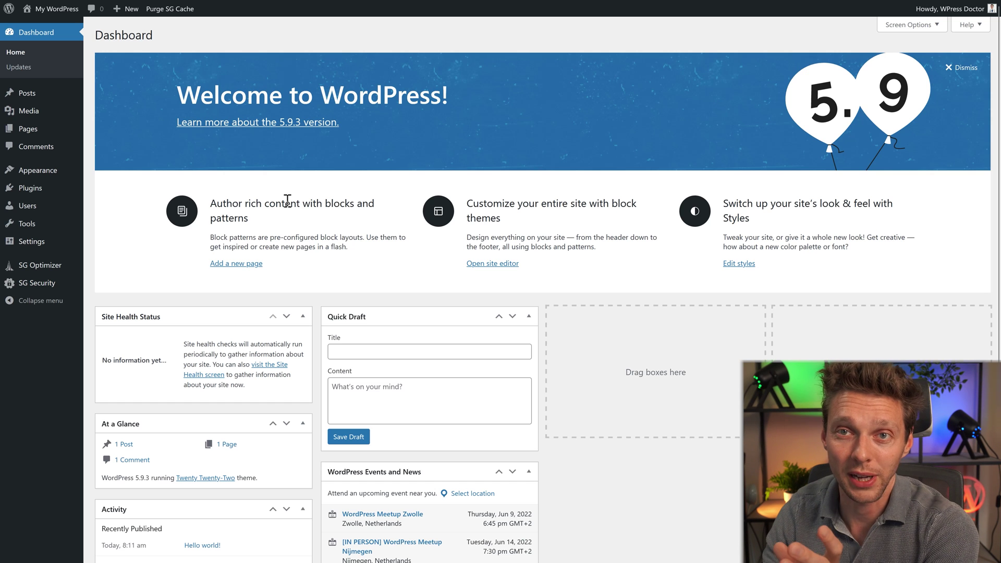
# Look over the front page of the fresh My WordPress site down to its footer
pyautogui.moveTo(43, 197)
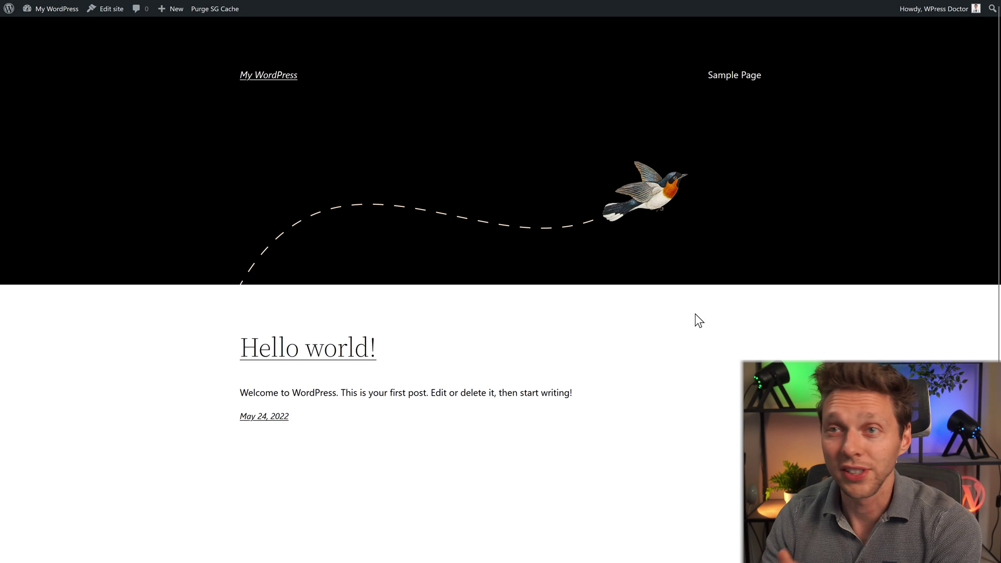
pyautogui.middleClick(695, 314)
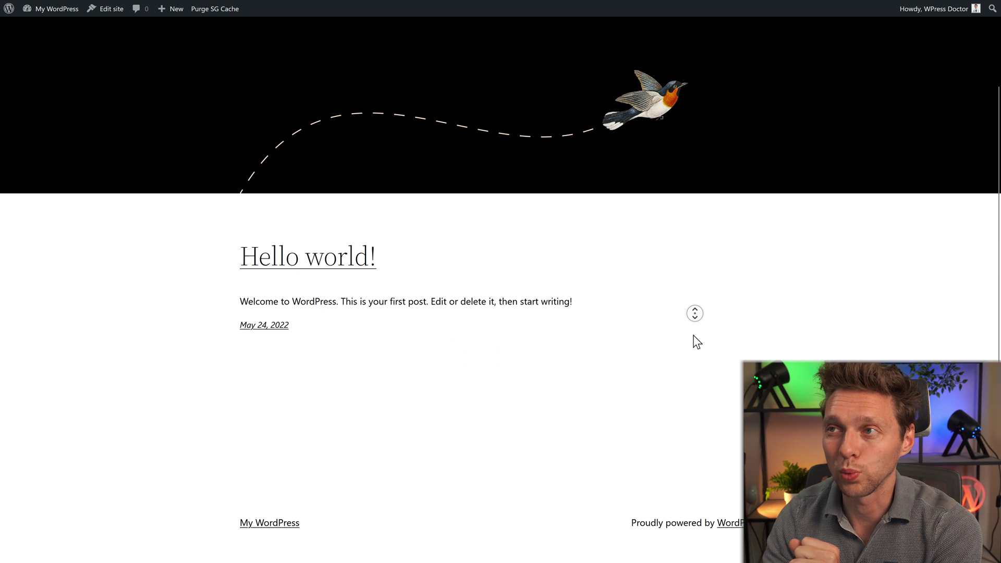
pyautogui.middleClick(687, 267)
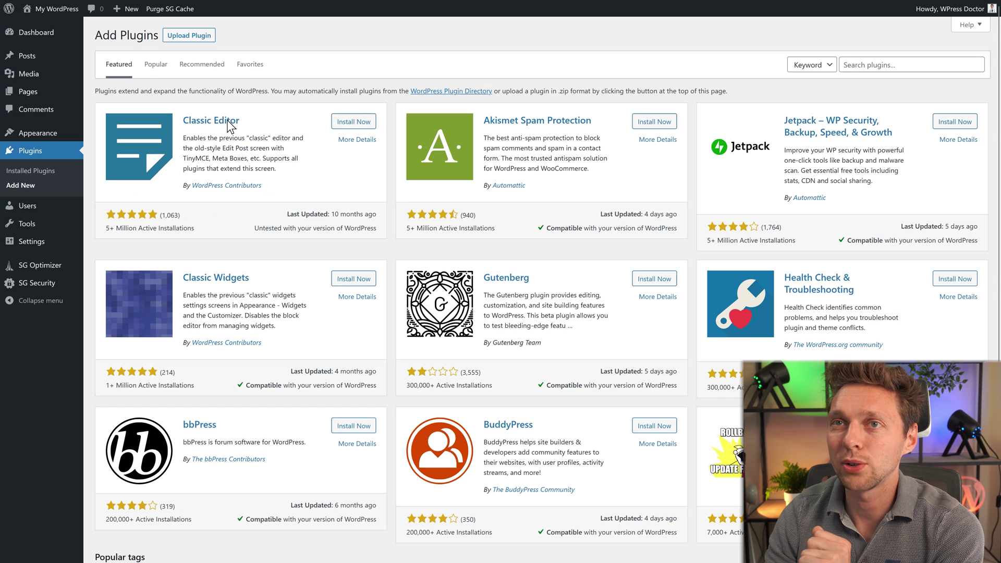
# Install Contact Form 7 and Yoast SEO from the popular plugins on the My WordPress site
pyautogui.click(156, 64)
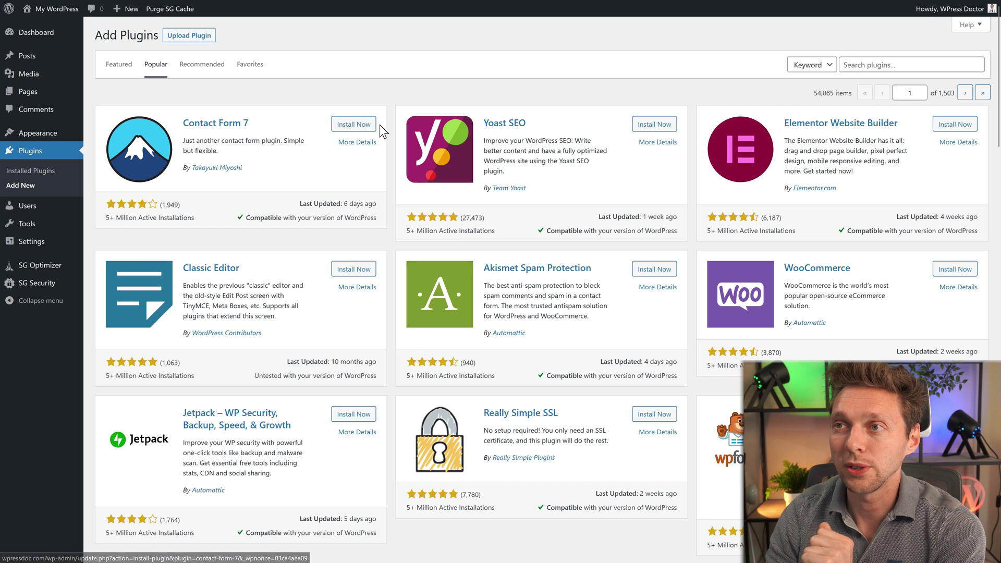
pyautogui.click(354, 125)
pyautogui.click(654, 125)
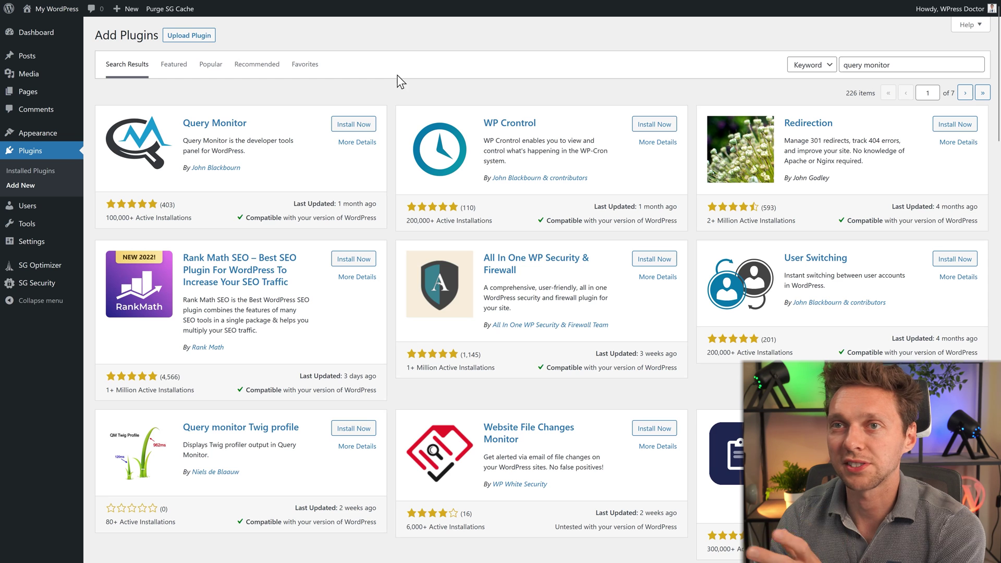
# Install Query Monitor, Starter Templates, Cookie Notice & Compliance, Smash Balloon Social Photo Feed and Elementor Header & Footer Builder on the My WordPress site
pyautogui.click(362, 127)
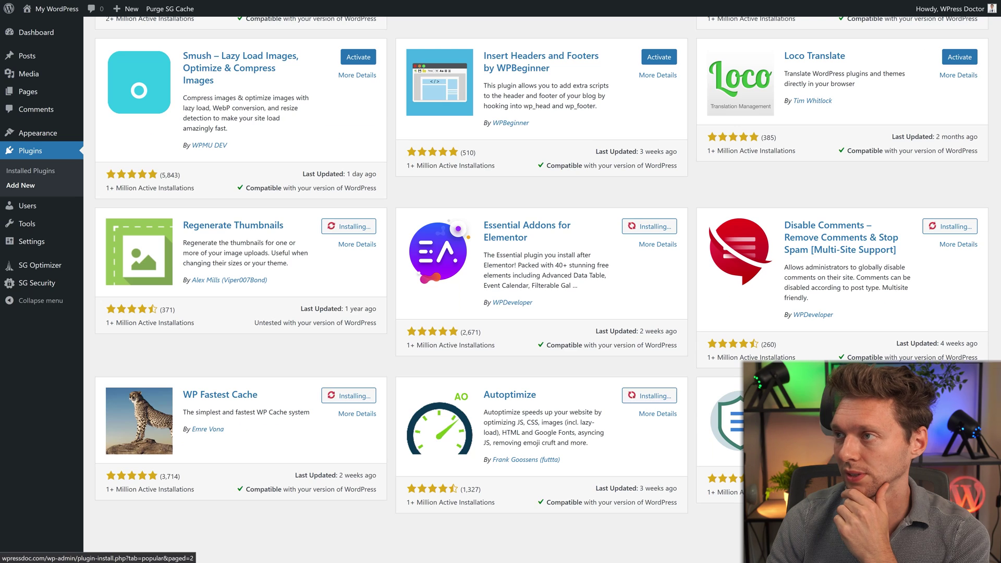
pyautogui.moveTo(559, 1)
pyautogui.click(794, 14)
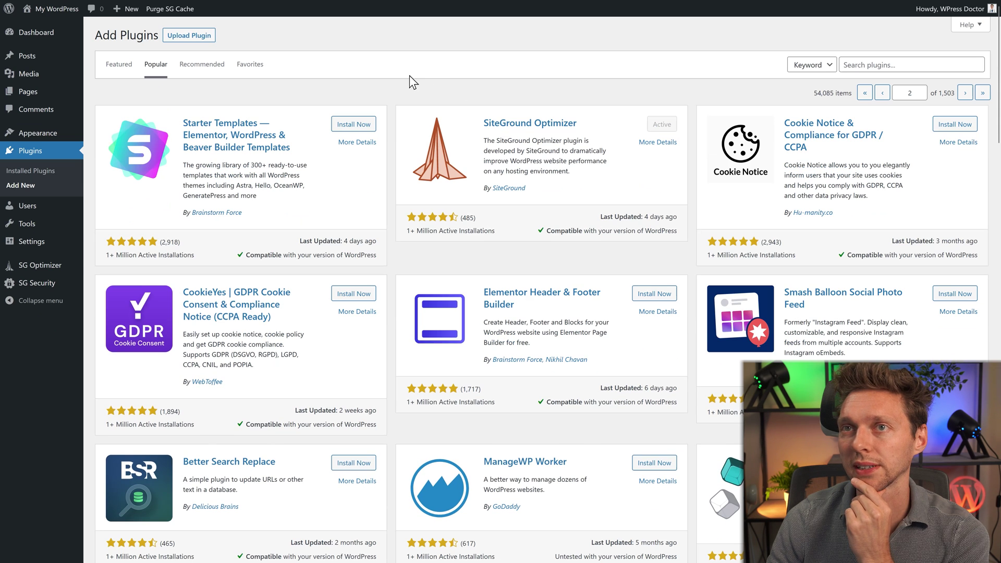
pyautogui.click(354, 124)
pyautogui.click(955, 124)
pyautogui.click(955, 293)
pyautogui.click(654, 293)
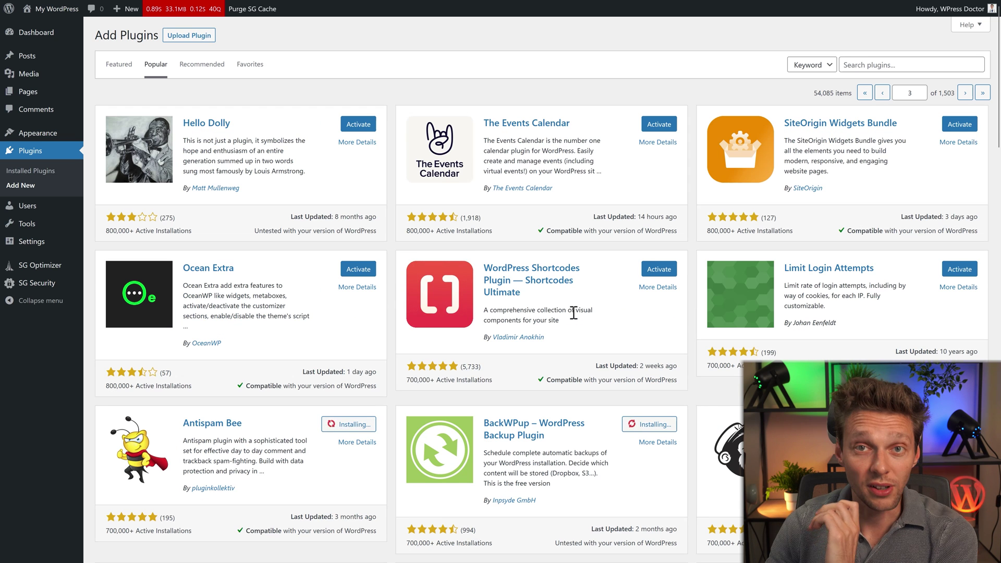
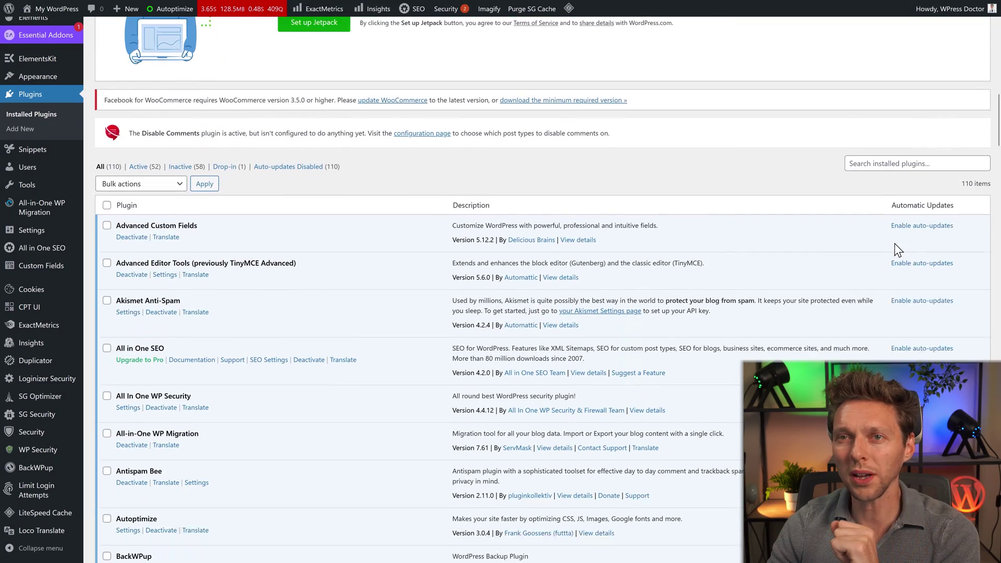
# Look through the installed plugins list for active and inactive plugins, including the admin notices above it
pyautogui.middleClick(893, 252)
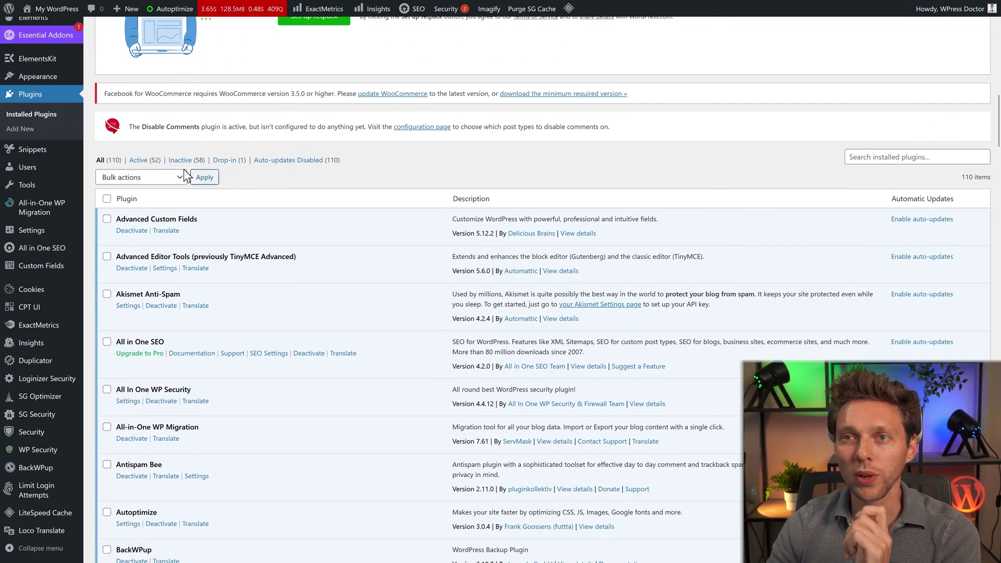
pyautogui.middleClick(523, 163)
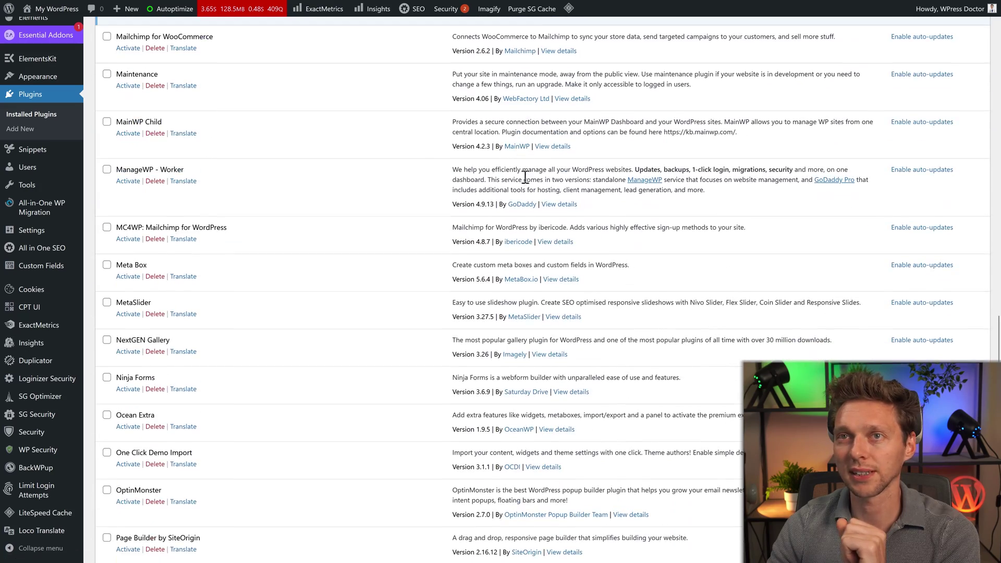
pyautogui.click(428, 179)
pyautogui.scroll(1, 417, 175)
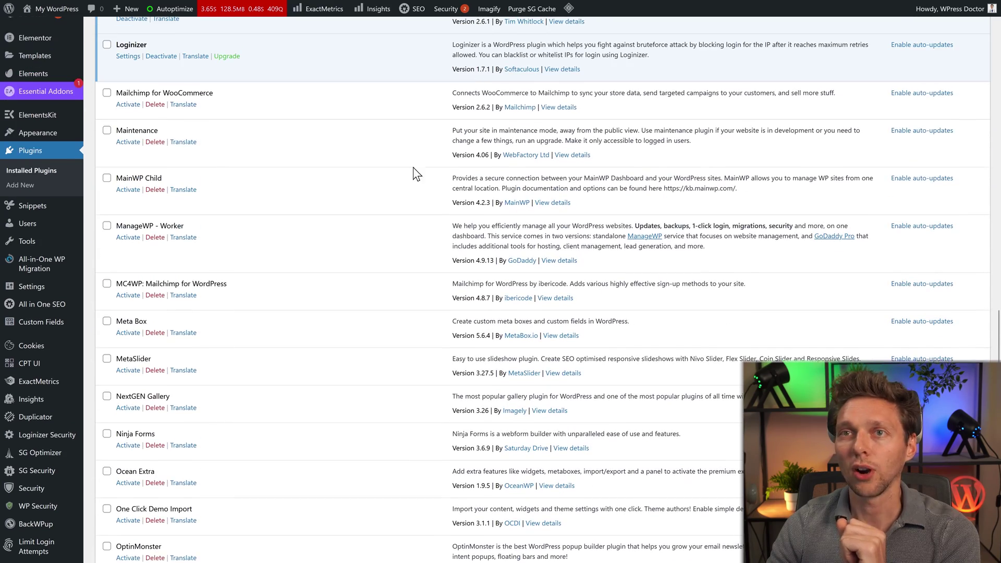
pyautogui.click(155, 105)
pyautogui.click(547, 305)
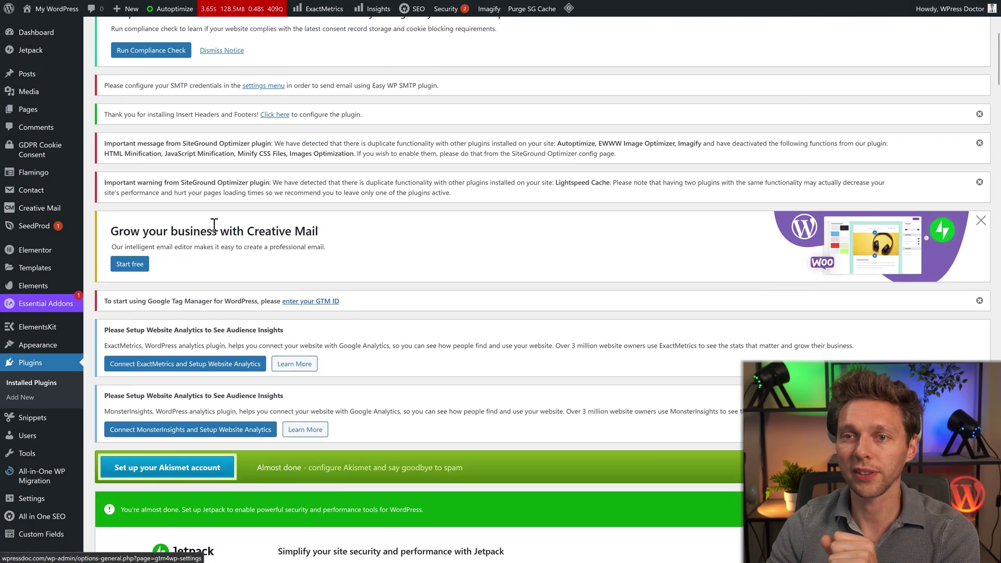
pyautogui.scroll(-7, 214, 224)
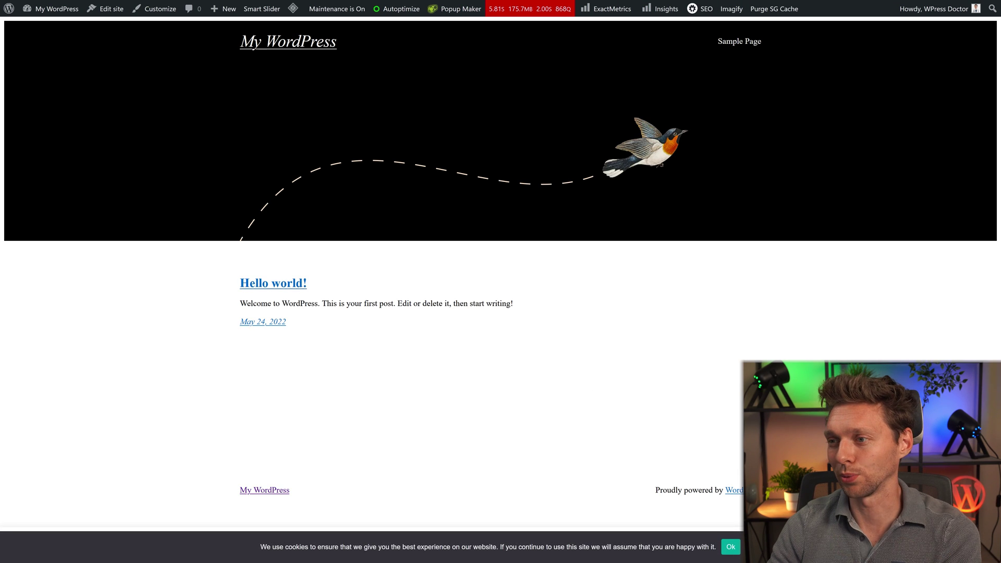
# Accept the front page's cookie notice and look over the dashboard's admin menu and plugin notices
pyautogui.click(732, 554)
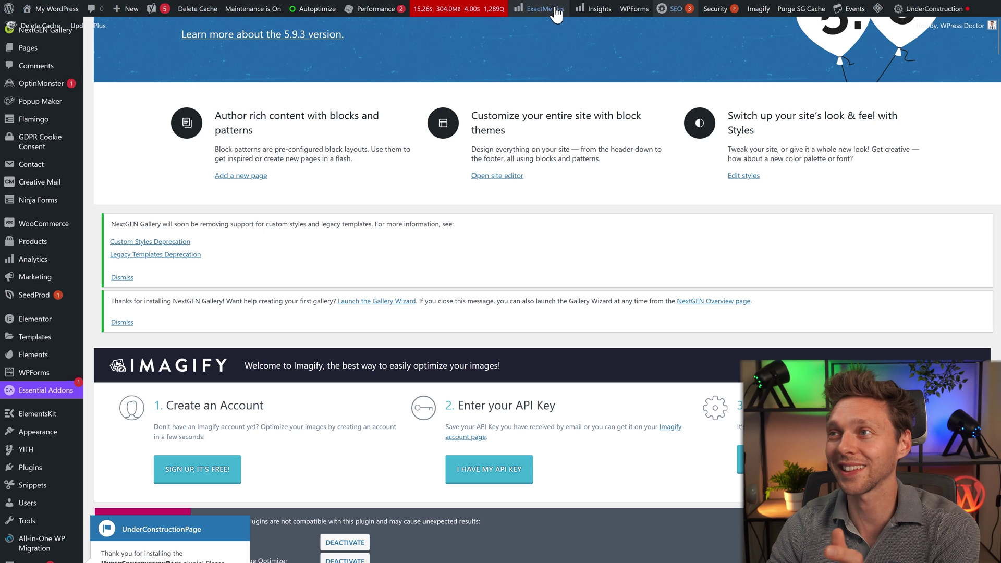
pyautogui.moveTo(76, 223)
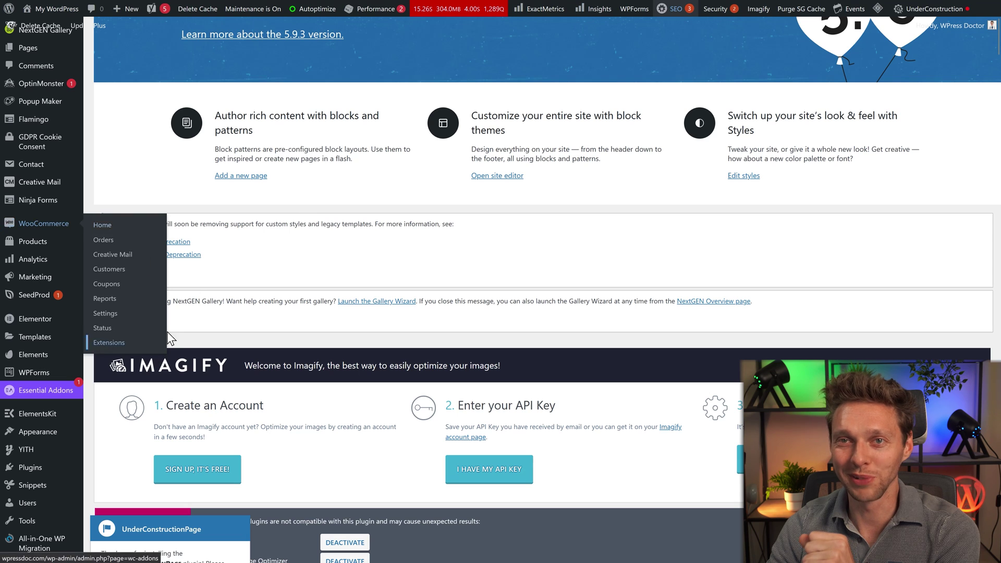
pyautogui.middleClick(298, 197)
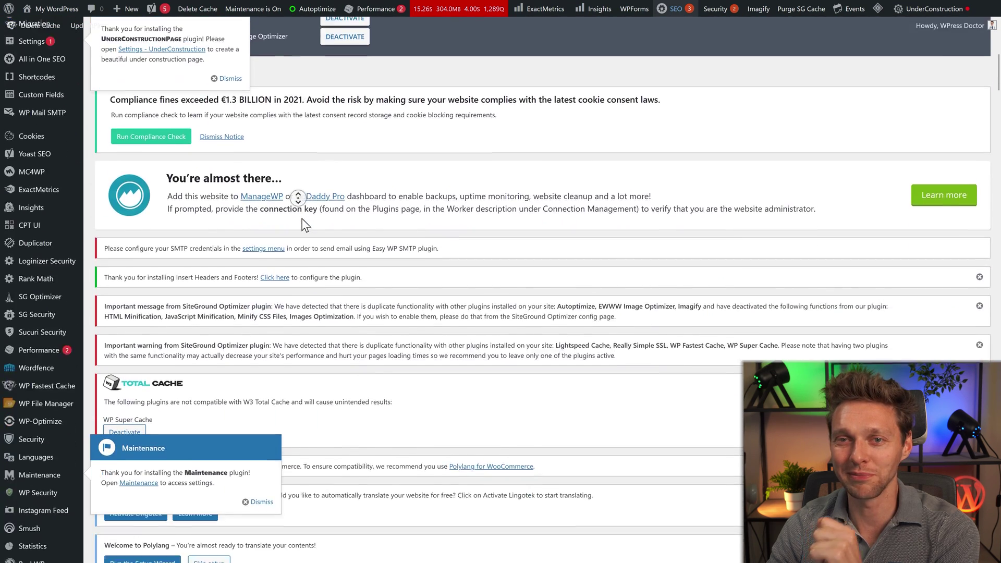
pyautogui.middleClick(302, 217)
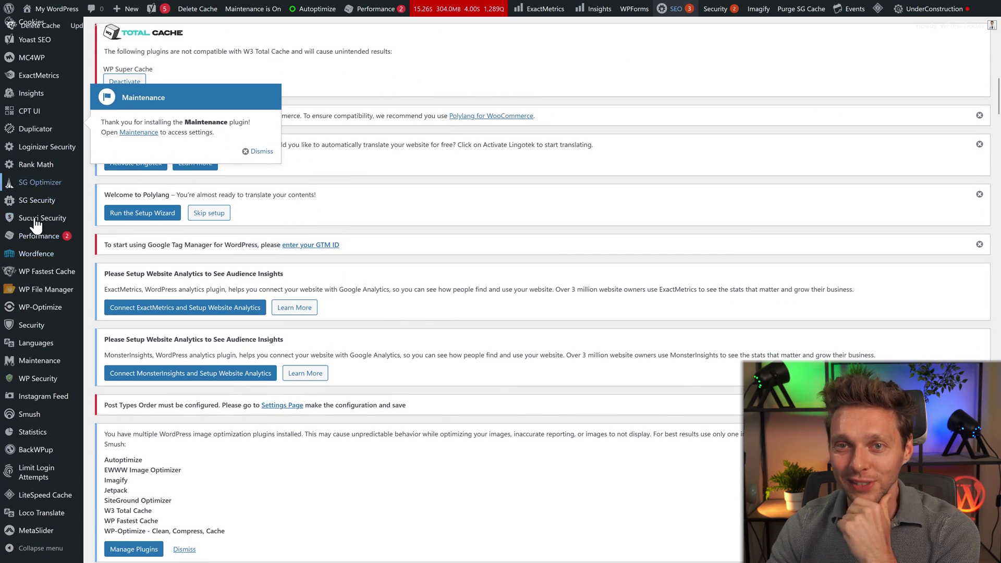
pyautogui.scroll(1, 61, 147)
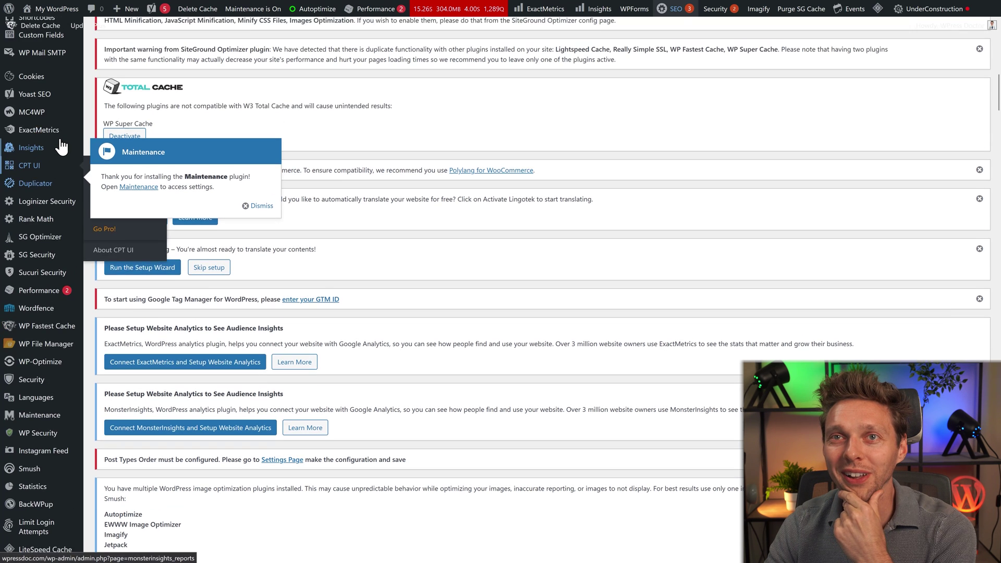
pyautogui.scroll(5, 398, 141)
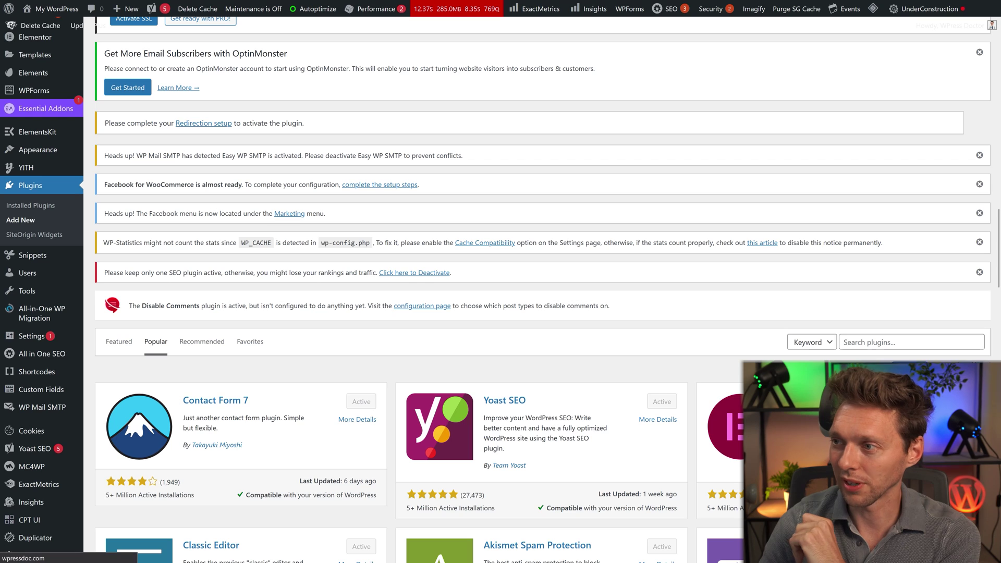
# Install Facebook for WordPress, MailPoet, Premium Addons for Elementor, Category Order, AMP, WooCommerce PayPal Checkout, Black Studio TinyMCE Widget and AddToAny from the popular plugins
pyautogui.scroll(-6, 747, 349)
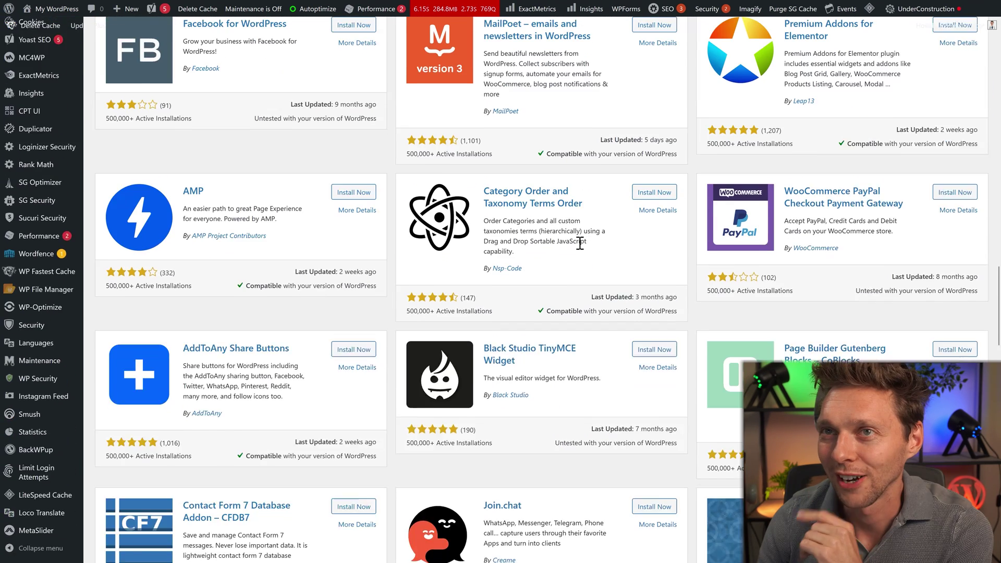
pyautogui.scroll(1, 580, 243)
pyautogui.click(353, 81)
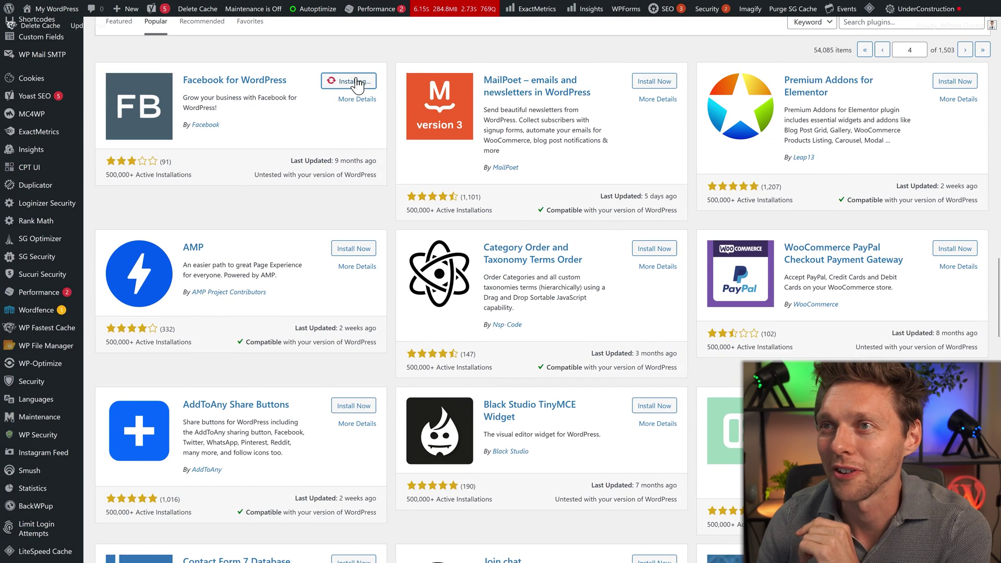
pyautogui.click(654, 81)
pyautogui.click(954, 81)
pyautogui.click(654, 249)
pyautogui.click(340, 249)
pyautogui.click(955, 249)
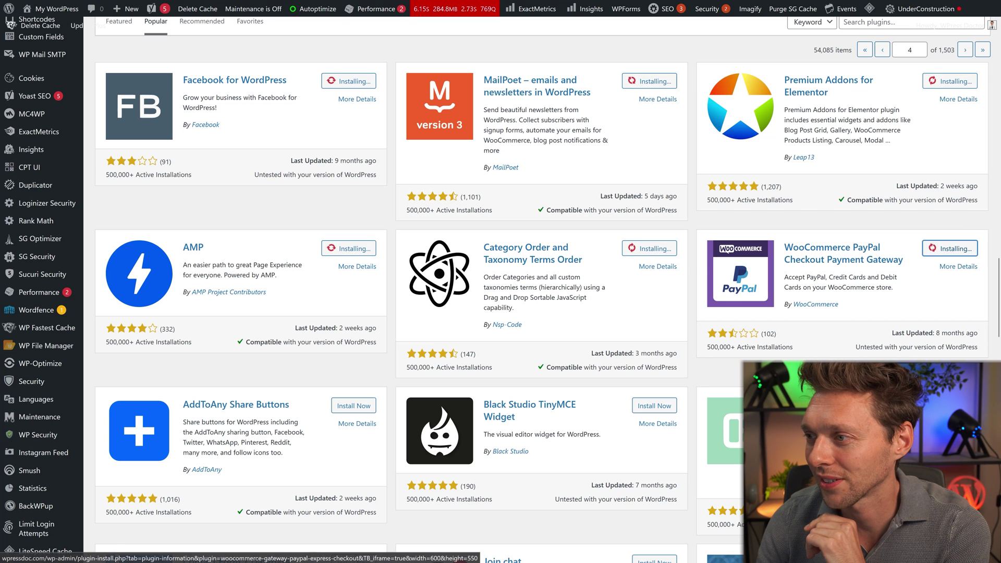
pyautogui.moveTo(655, 406); pyautogui.dragTo(419, 420)
pyautogui.click(353, 405)
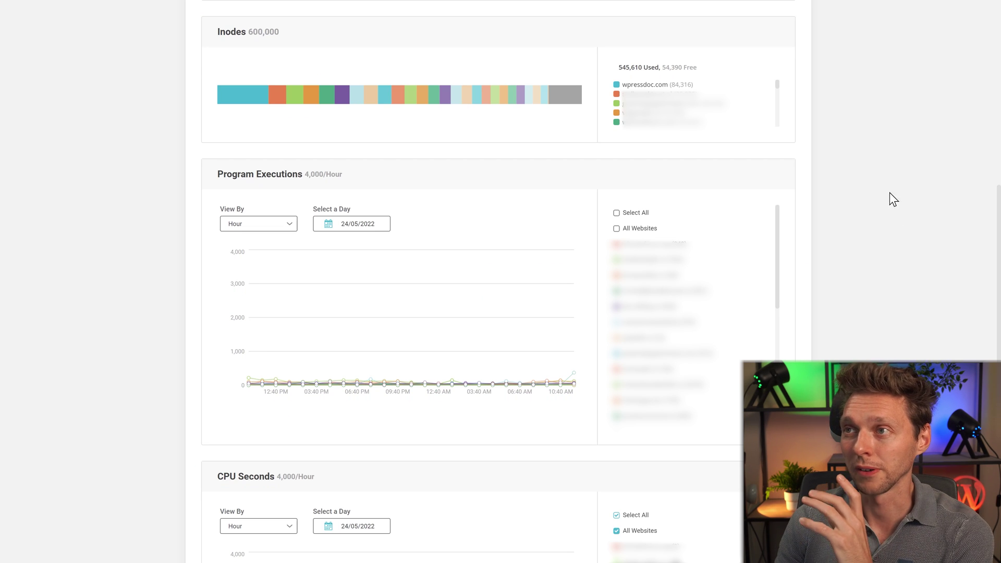
# Examine the hosting account's inode usage and hourly program executions, including the latest hour for wpressdoc.com
pyautogui.moveTo(235, 96)
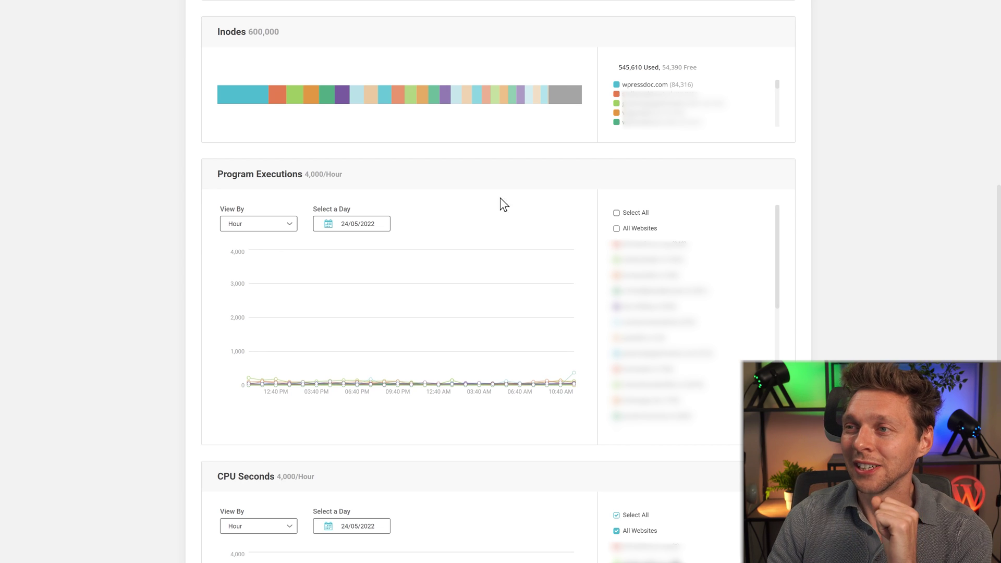
pyautogui.moveTo(572, 376)
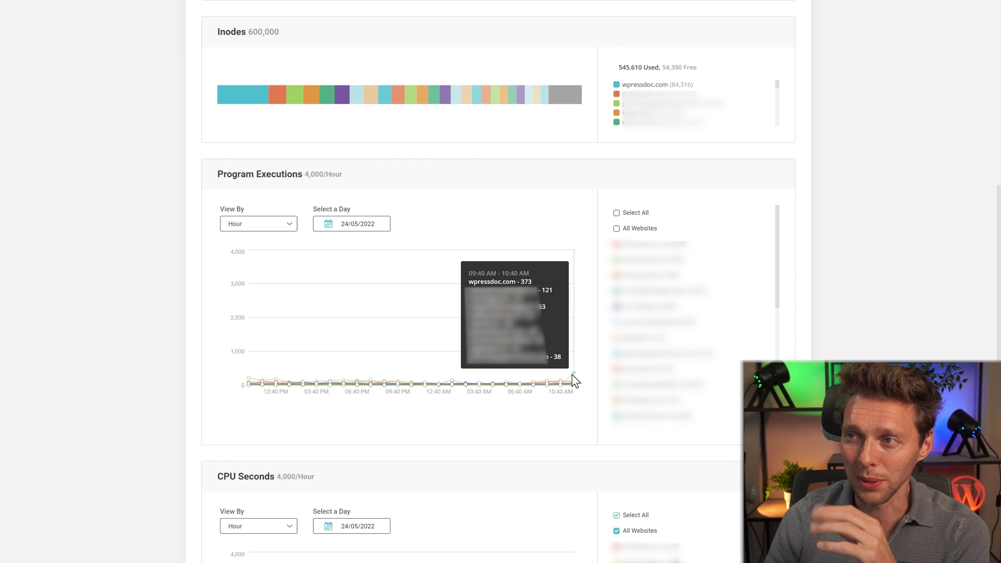
pyautogui.scroll(-5, 576, 373)
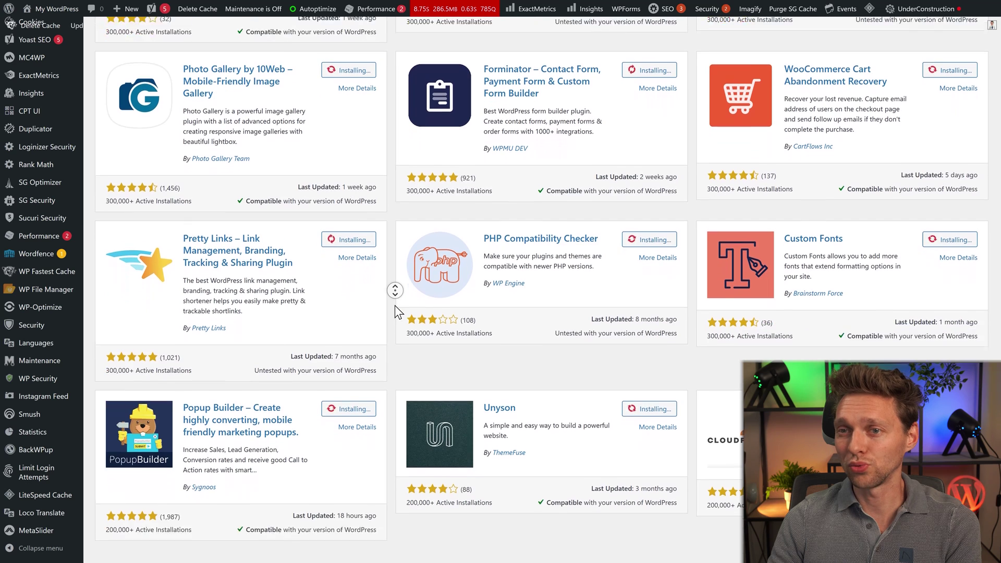
# Open the Query Monitor overview for the popular plugins page and examine its peak memory usage against the server and WordPress limits
pyautogui.scroll(-1, 396, 305)
pyautogui.scroll(5, 401, 281)
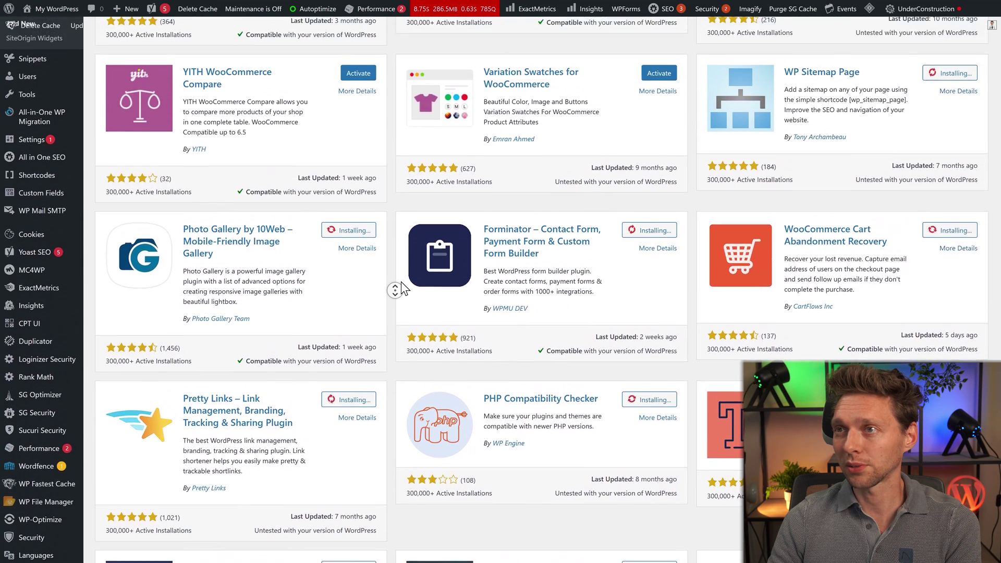
pyautogui.click(438, 9)
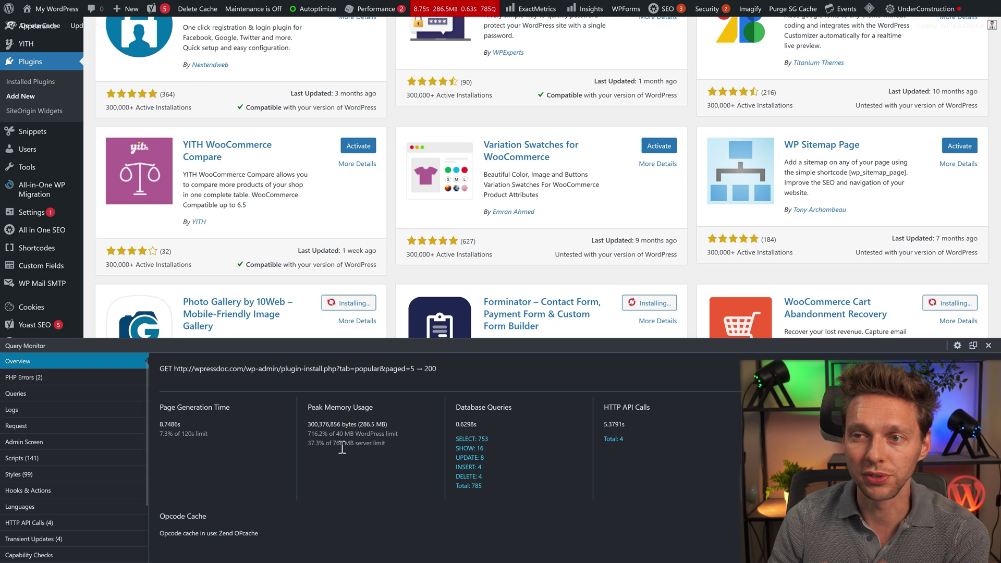
pyautogui.moveTo(383, 444); pyautogui.dragTo(306, 442)
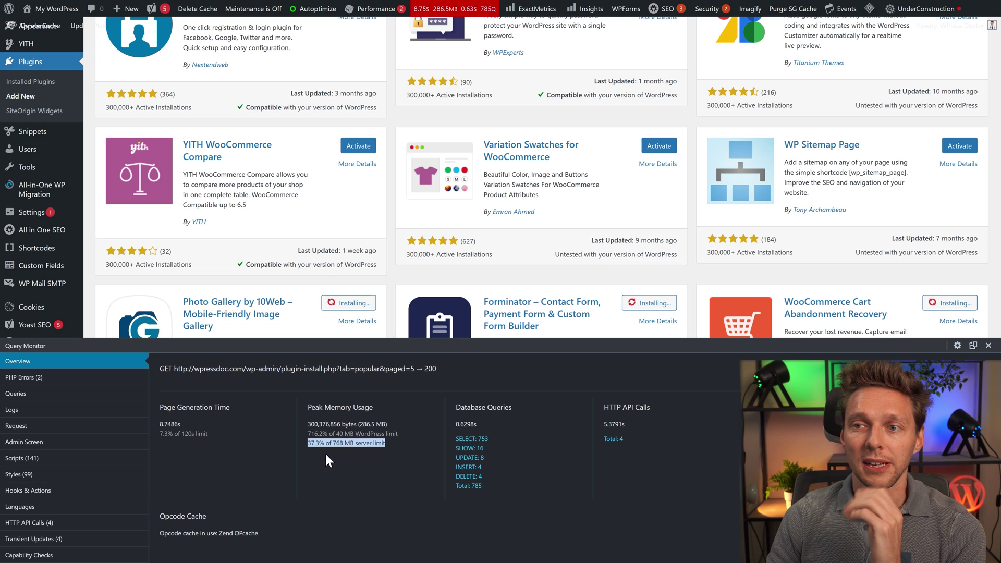
pyautogui.moveTo(328, 433); pyautogui.dragTo(308, 433)
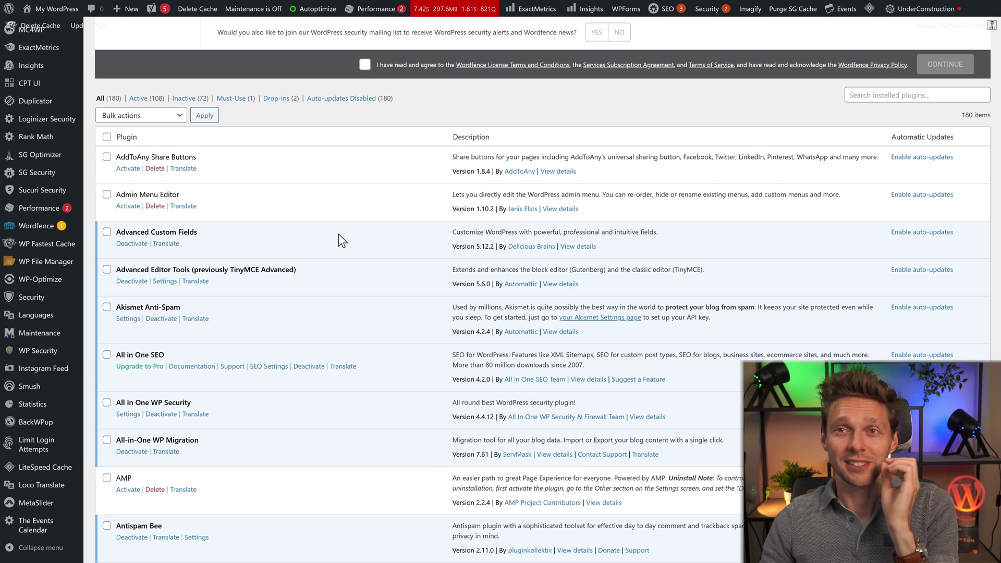
# Select all installed plugins, activate them in bulk and go back from the expired-link page
pyautogui.click(107, 136)
pyautogui.click(141, 115)
pyautogui.click(115, 152)
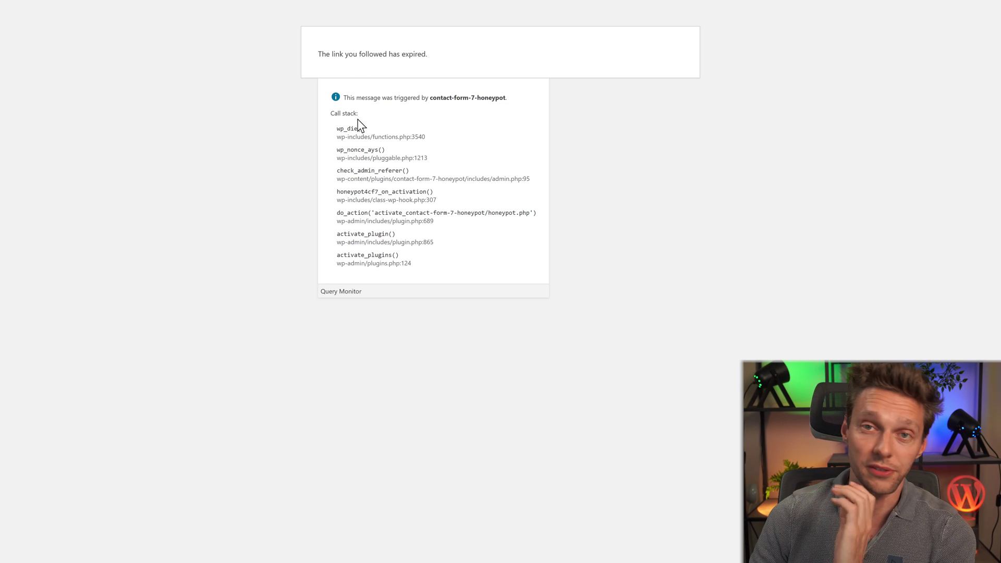
pyautogui.moveTo(401, 1)
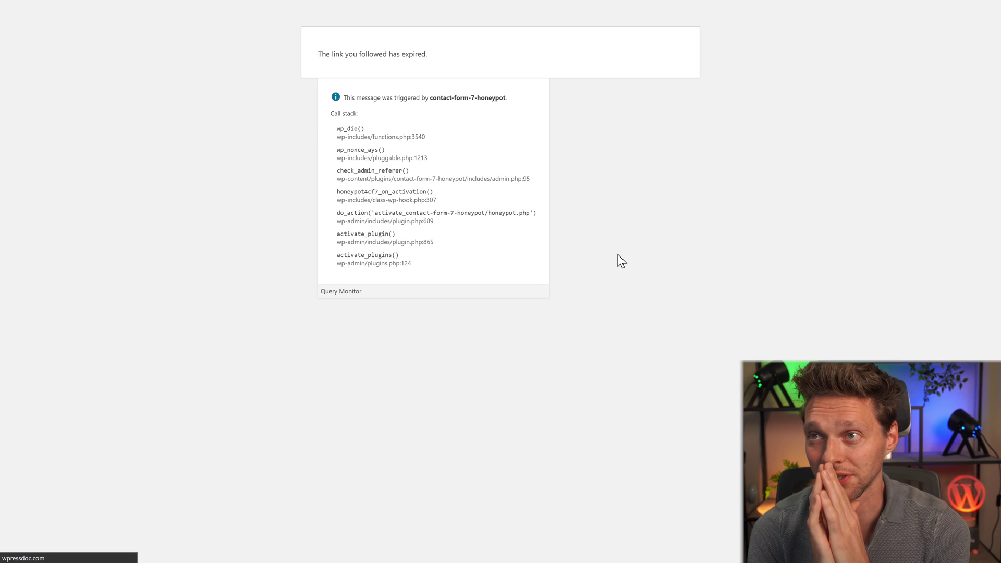
pyautogui.hotkey('alt', 'Left')
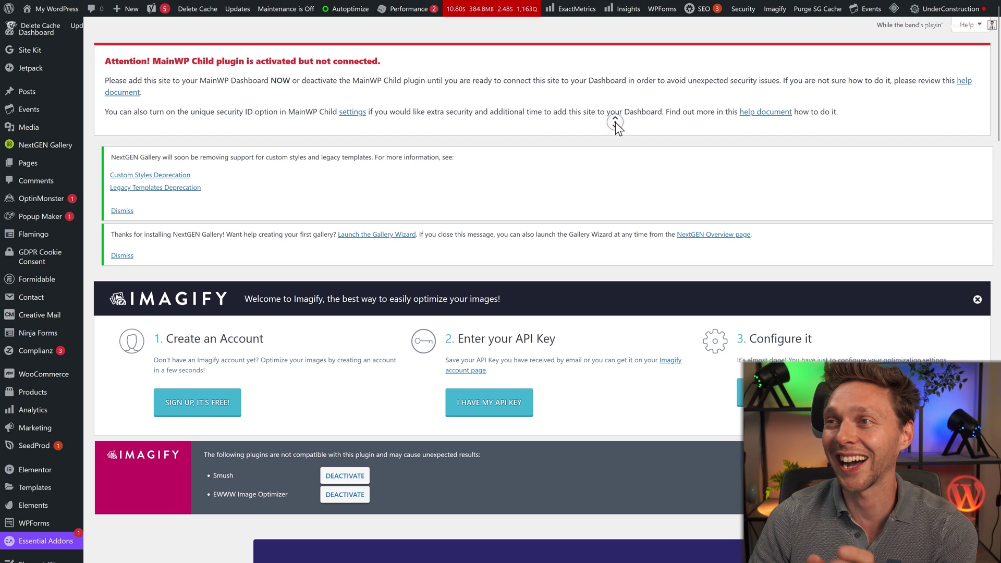
# Open the Query Monitor overview on the Easy Google Fonts page, examine the peak memory usage against the WordPress limit, and close it
pyautogui.scroll(-3, 616, 125)
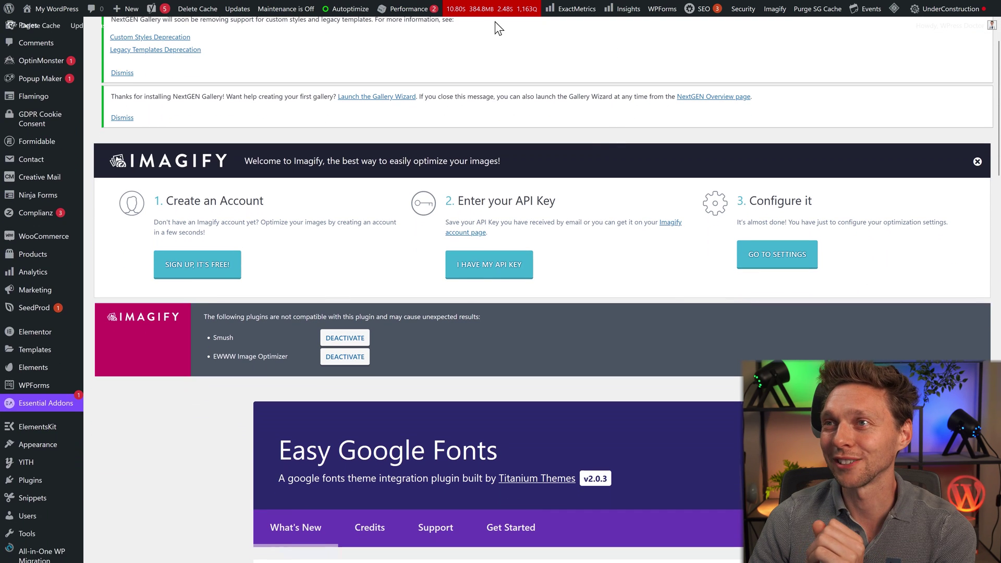
pyautogui.click(486, 13)
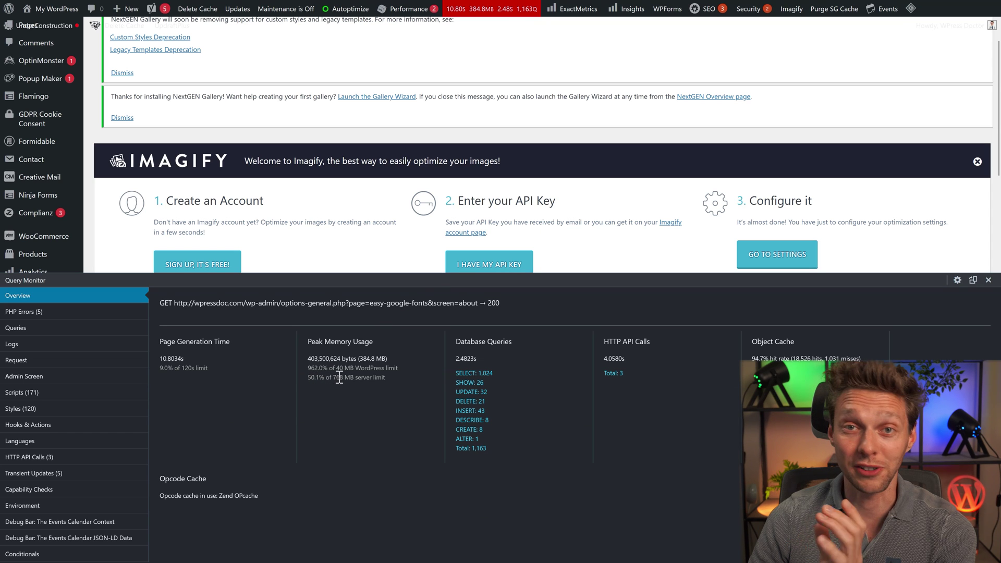
pyautogui.moveTo(312, 368); pyautogui.dragTo(399, 372)
pyautogui.click(413, 371)
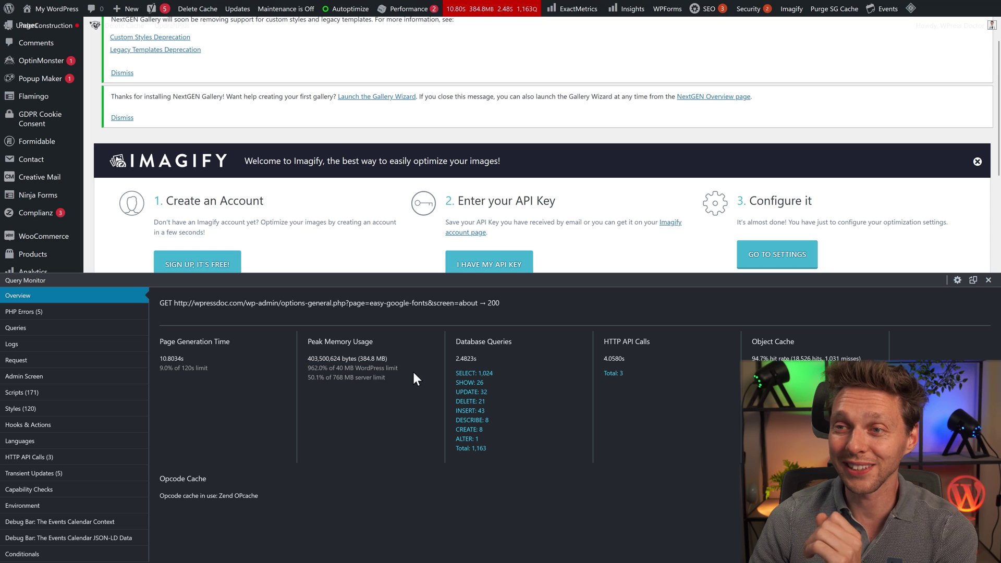
pyautogui.click(988, 280)
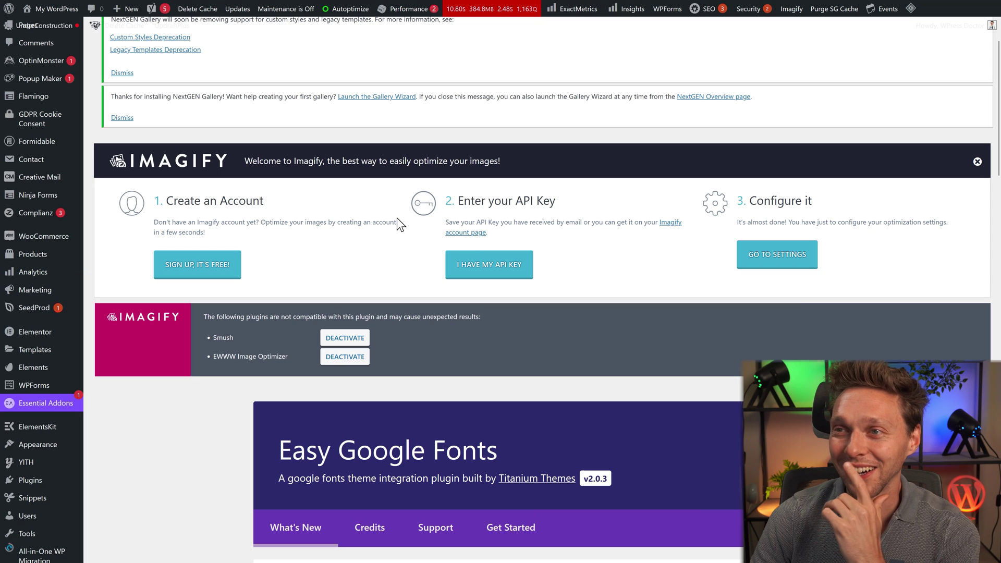
# Look through the full list of installed plugins to find the ones that are still inactive
pyautogui.middleClick(370, 220)
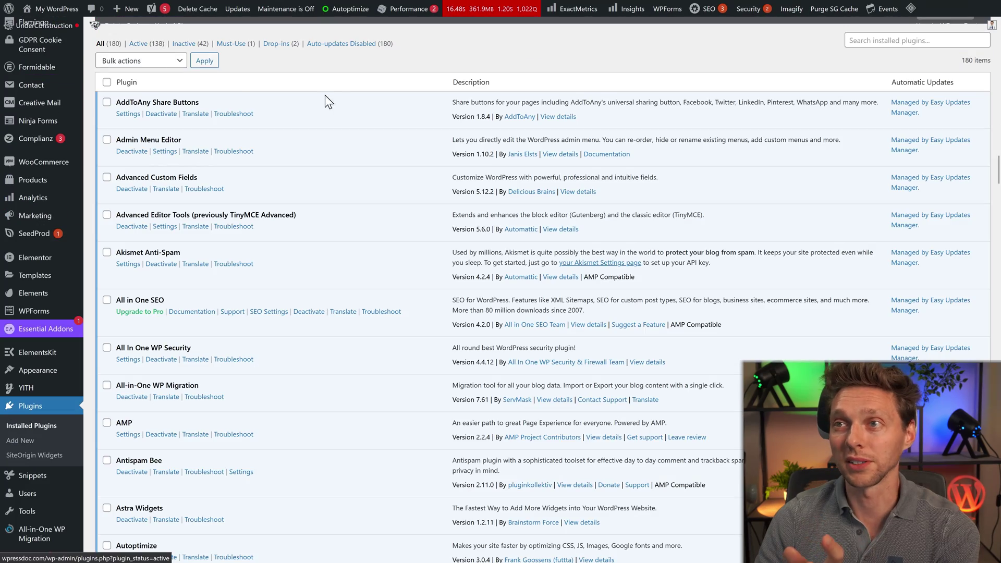
pyautogui.middleClick(335, 86)
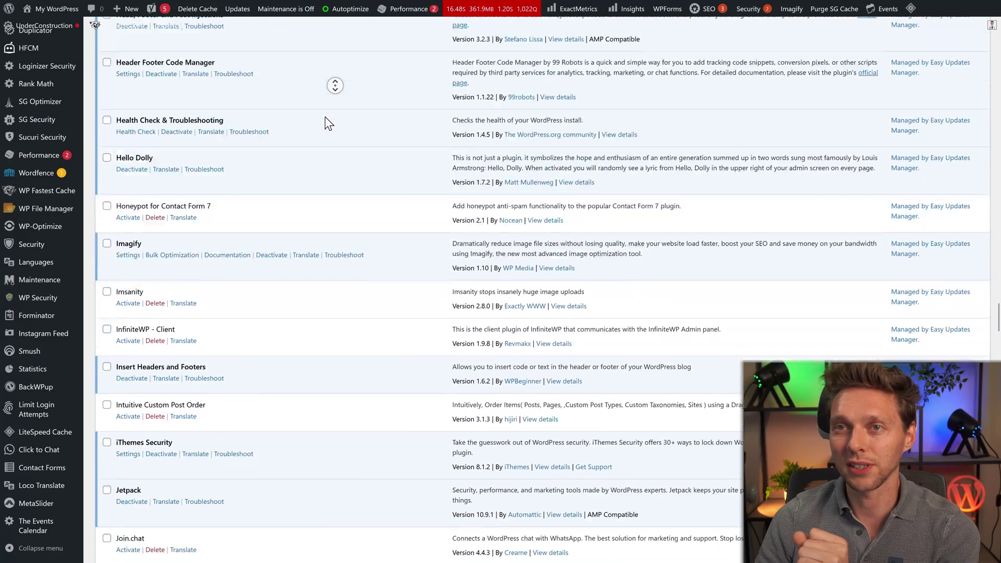
pyautogui.click(327, 120)
pyautogui.click(155, 57)
pyautogui.click(544, 303)
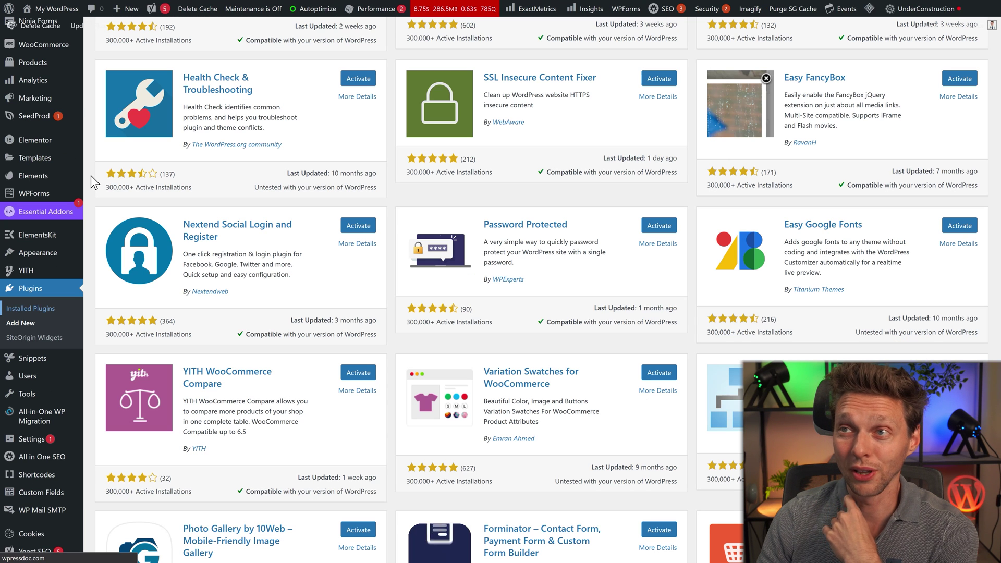
pyautogui.moveTo(426, 14)
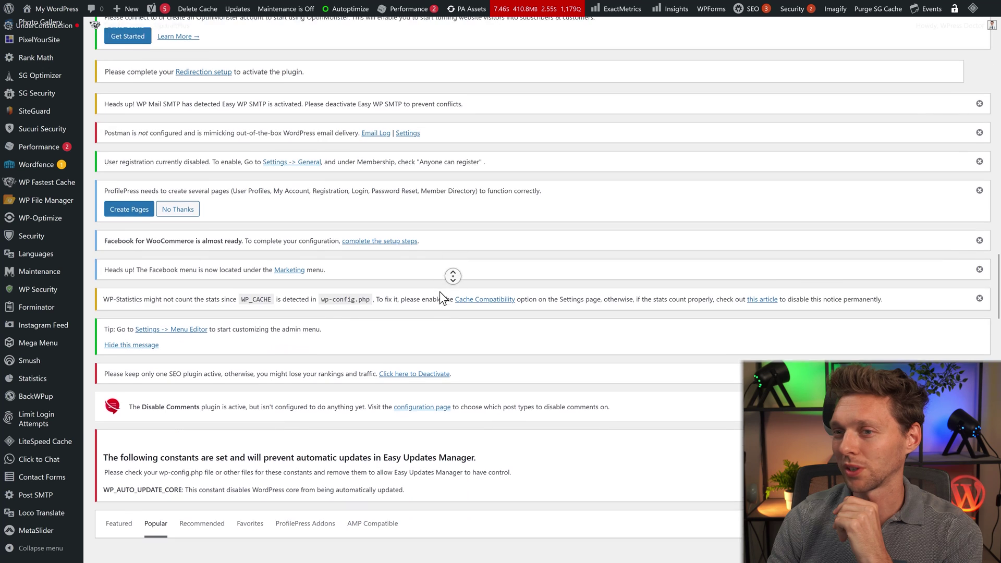
# Install Ad Inserter, Google Ads & Marketing by Kliken, Simple Custom Post Order and All 404 Redirect to Homepage from page 6 of the popular plugins
pyautogui.scroll(-10, 440, 292)
pyautogui.click(354, 113)
pyautogui.click(654, 113)
pyautogui.click(955, 113)
pyautogui.click(956, 270)
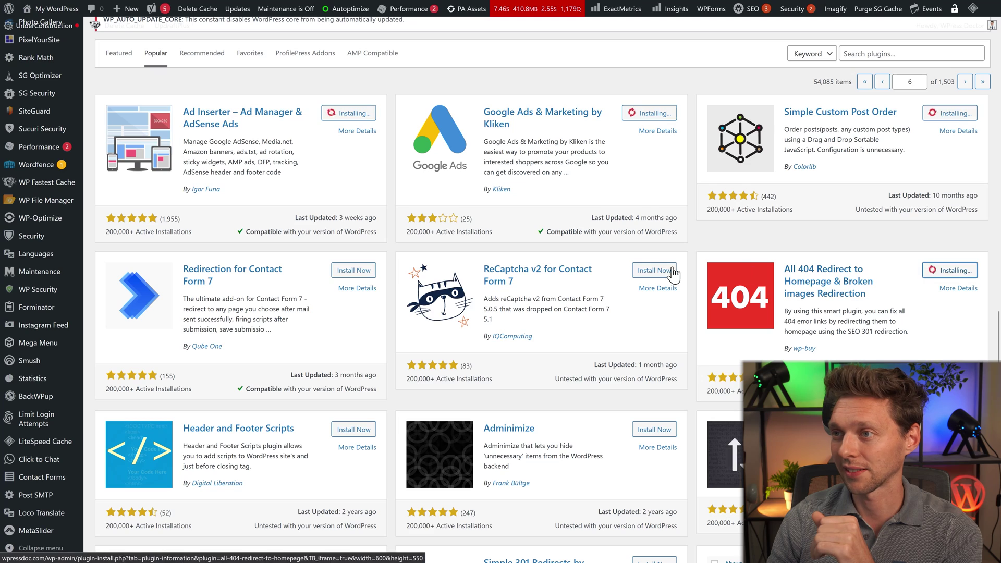
# Install Redirection for Contact Form 7, Header and Footer Scripts, Adminimize and ReCaptcha v2 for Contact Form 7
pyautogui.click(356, 271)
pyautogui.click(356, 430)
pyautogui.click(658, 429)
pyautogui.click(655, 270)
# Look over the remaining plugin installations on the page and examine the free inodes in the SiteGround plan statistics
pyautogui.scroll(-4, 887, 302)
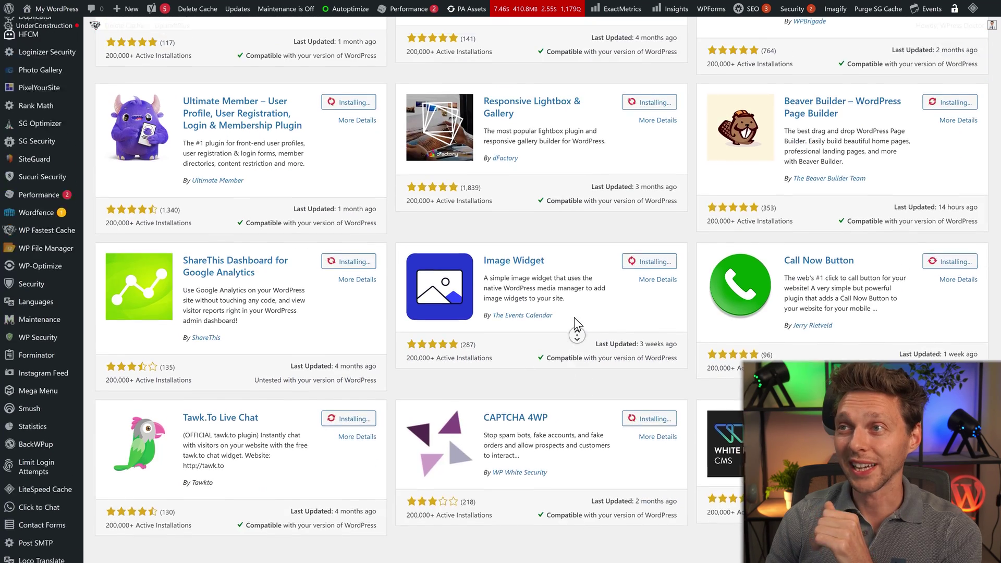
pyautogui.scroll(7, 574, 317)
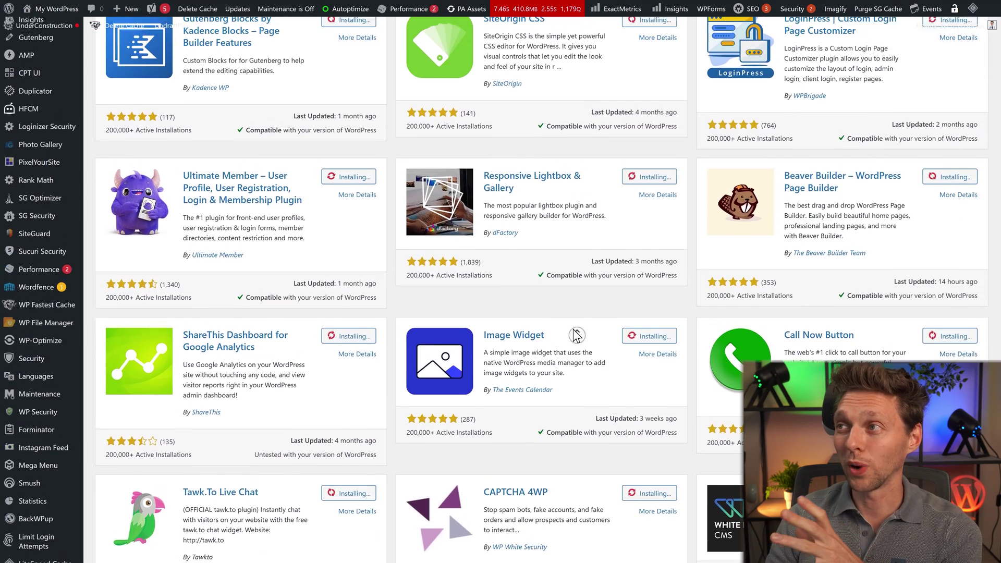
pyautogui.scroll(2, 571, 329)
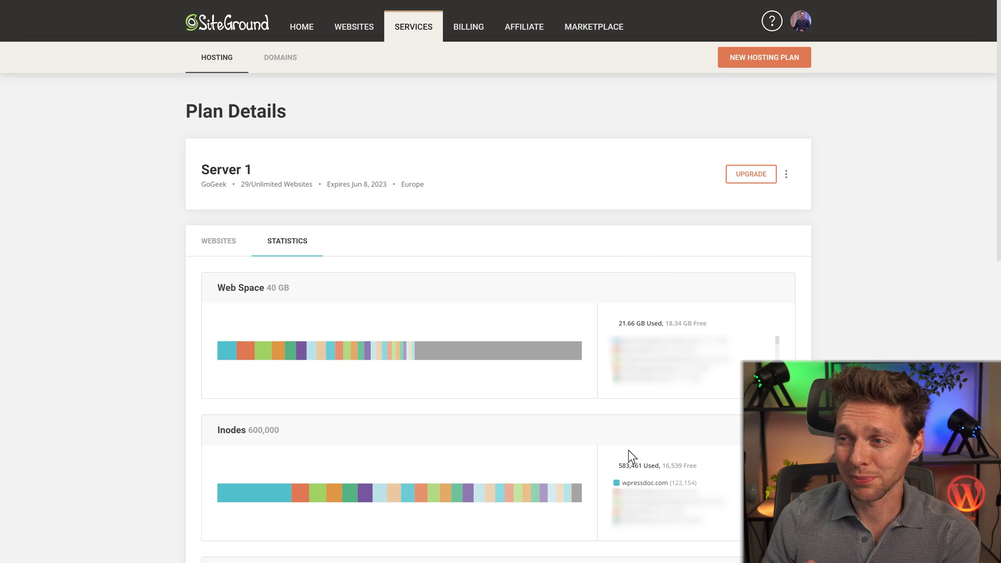
pyautogui.moveTo(683, 467); pyautogui.dragTo(664, 466)
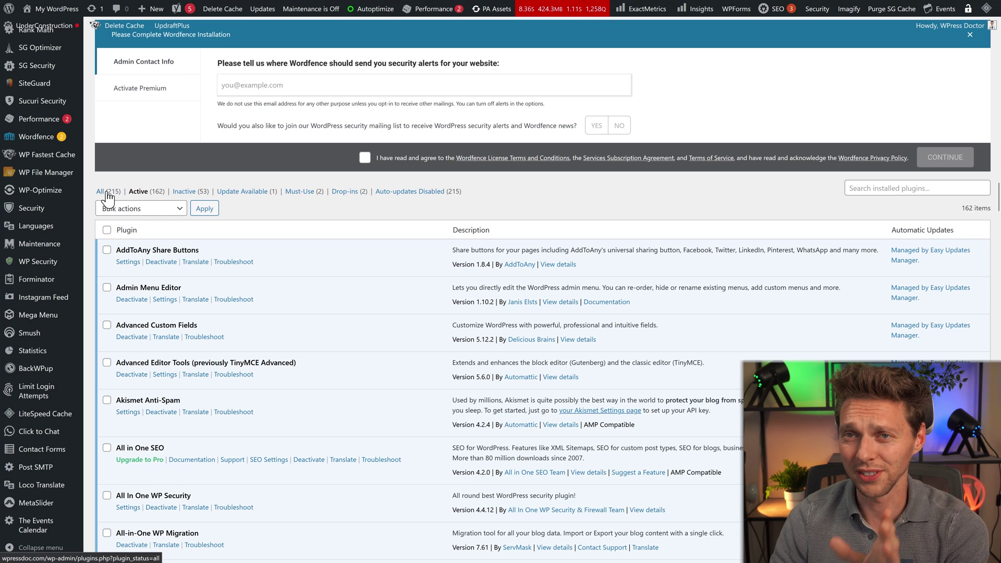
pyautogui.click(141, 209)
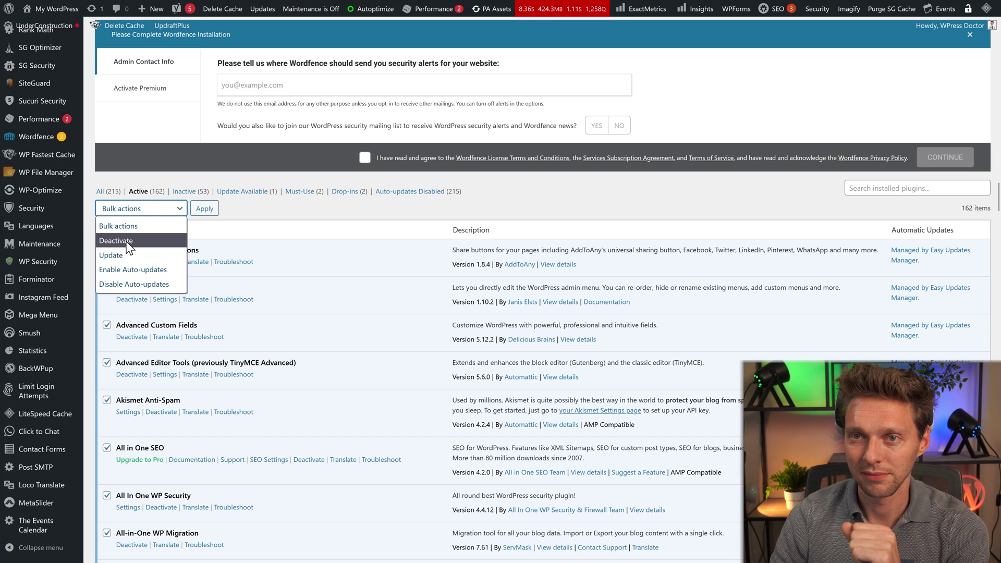
pyautogui.click(233, 228)
pyautogui.click(163, 212)
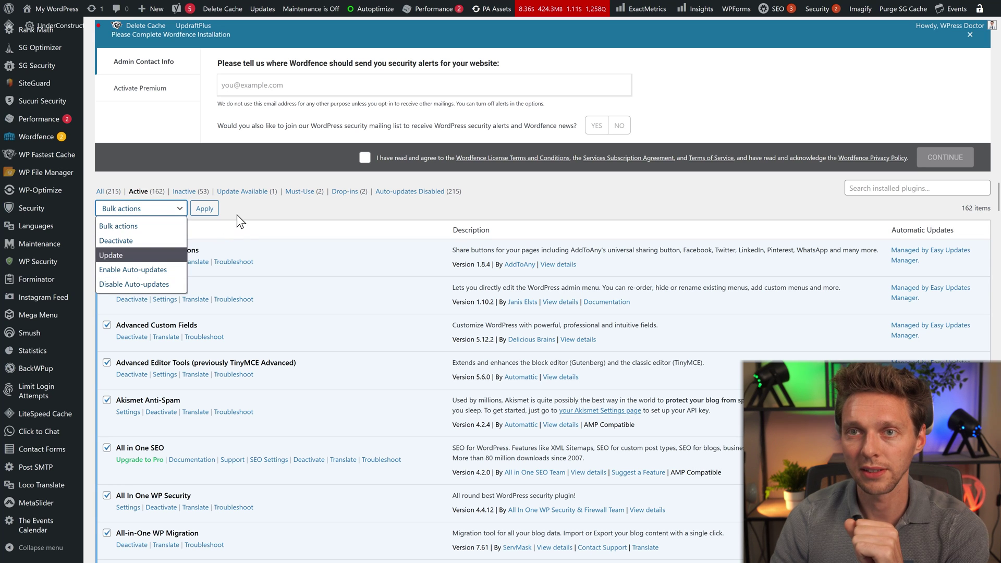
pyautogui.click(198, 228)
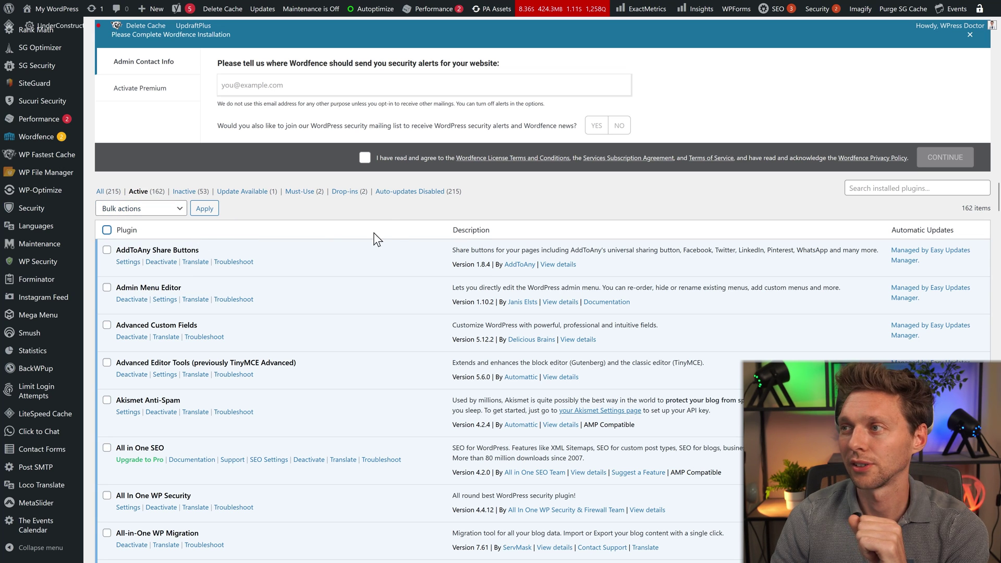
# Filter the plugins list to the inactive plugins and activate all of them in bulk
pyautogui.scroll(1, 382, 227)
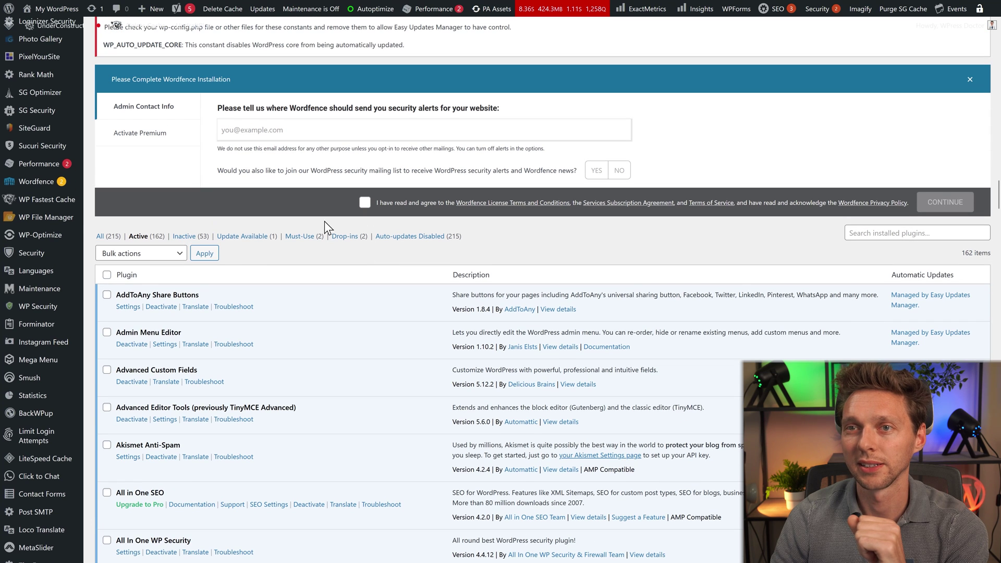
pyautogui.click(188, 237)
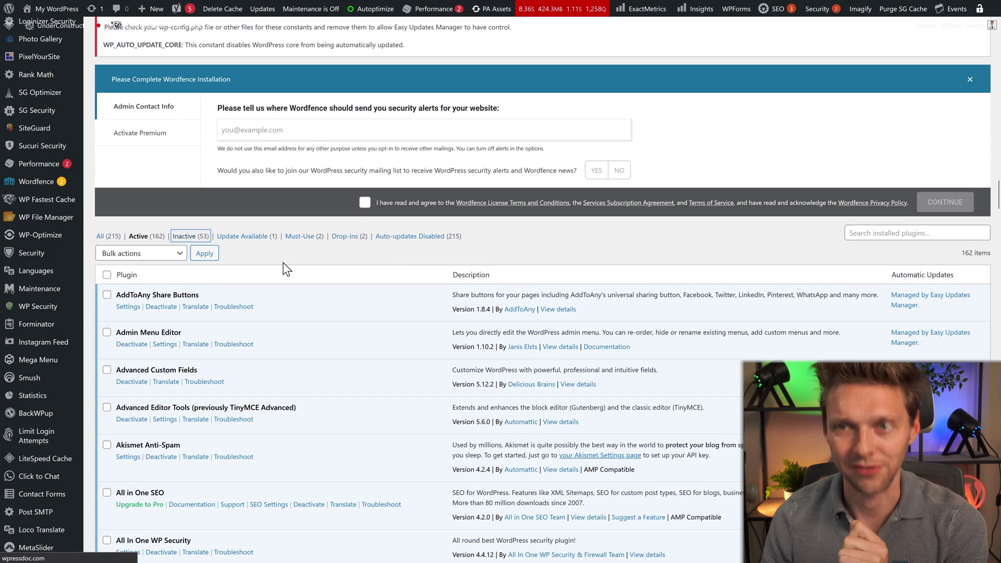
pyautogui.middleClick(314, 268)
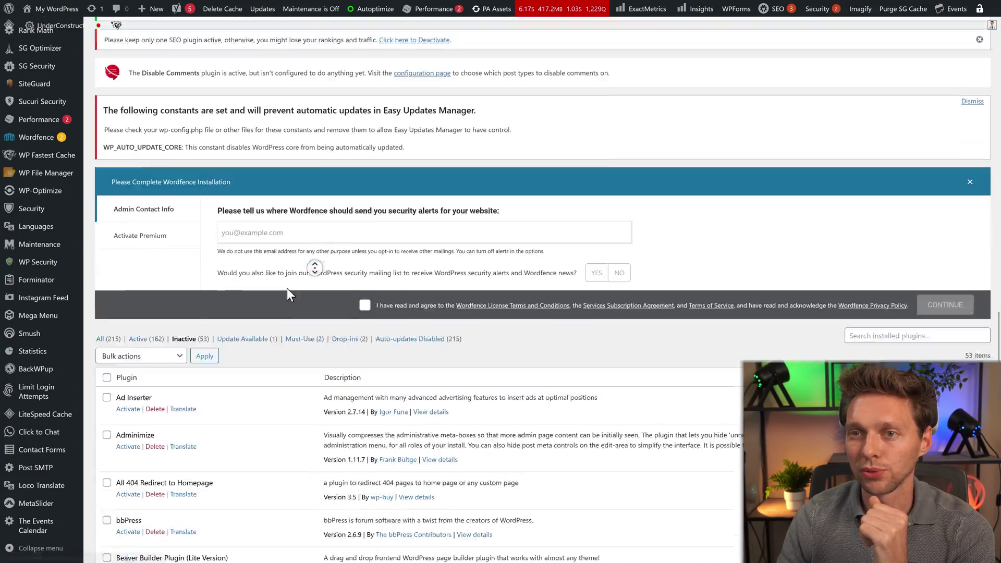
pyautogui.click(285, 290)
pyautogui.click(141, 129)
pyautogui.click(120, 159)
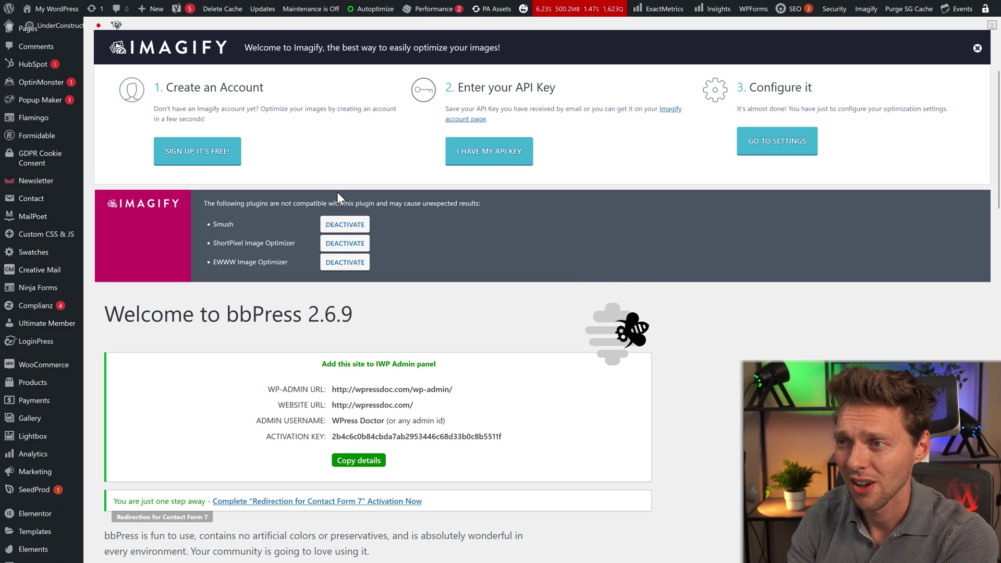
# Look through the bbPress welcome page and the stack of plugin notices in the WordPress admin
pyautogui.scroll(5, 339, 164)
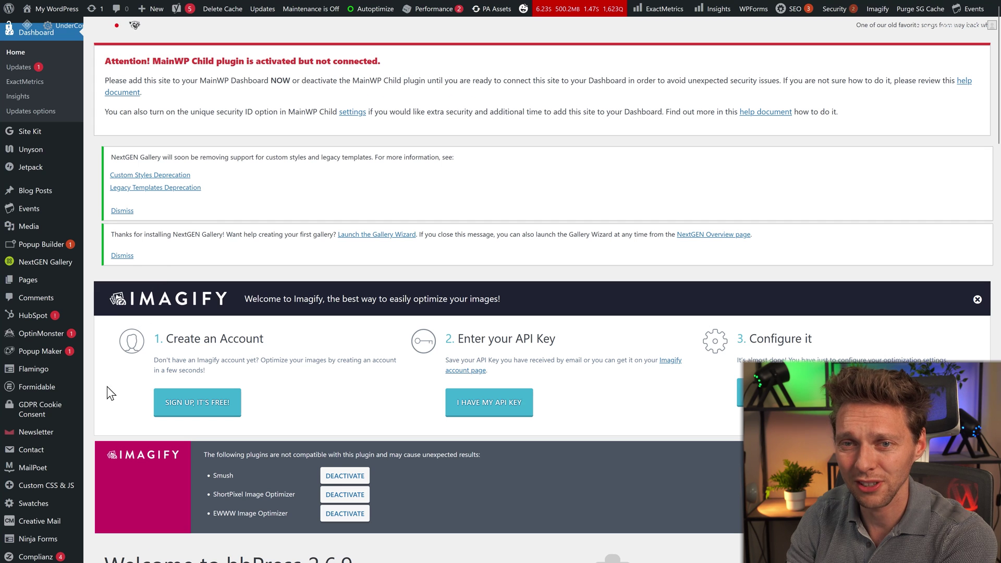
pyautogui.scroll(-15, 306, 201)
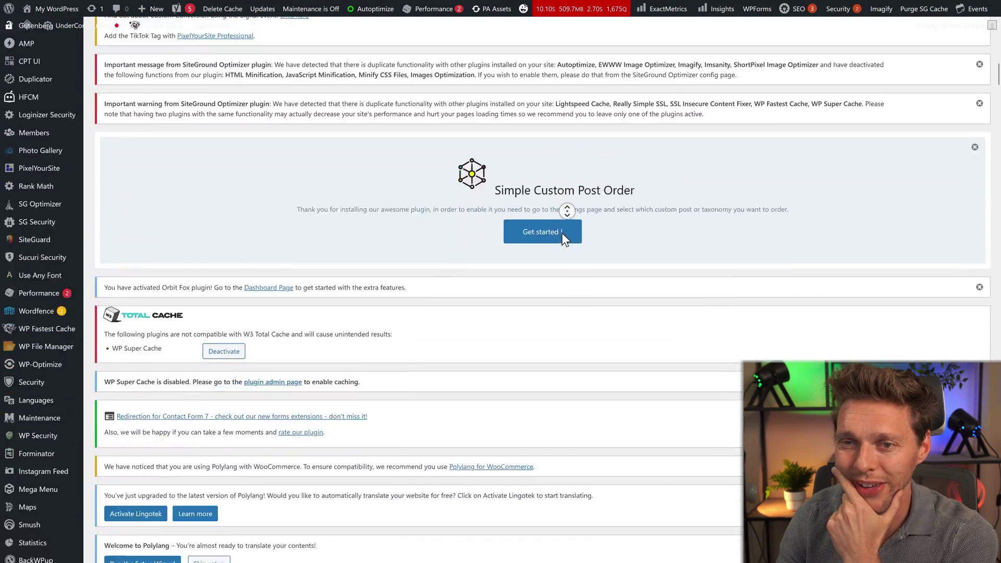
pyautogui.middleClick(561, 232)
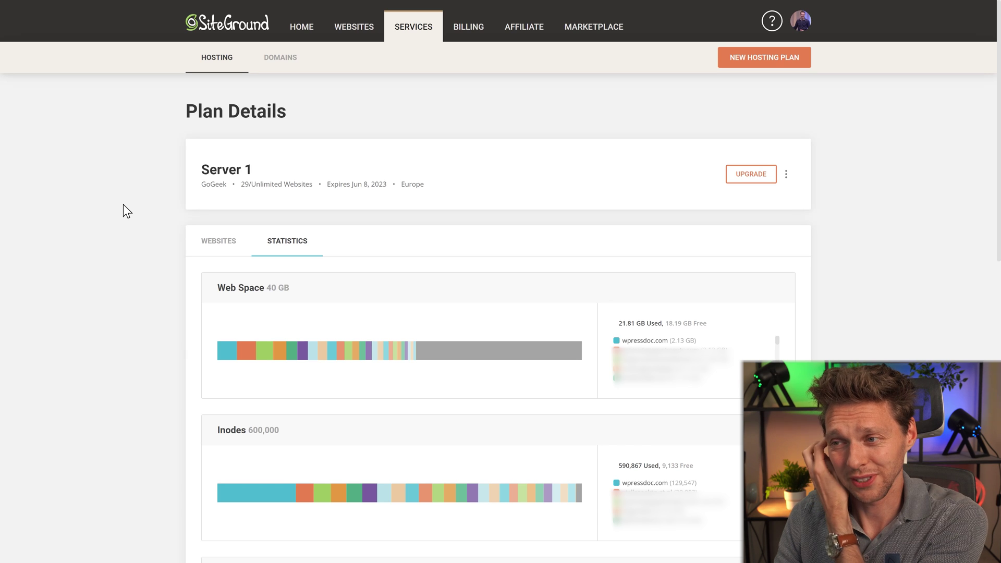
# Examine the example page in the editor, highlighting its opening paragraphs and looking over the surrounding plugin panels
pyautogui.moveTo(498, 43)
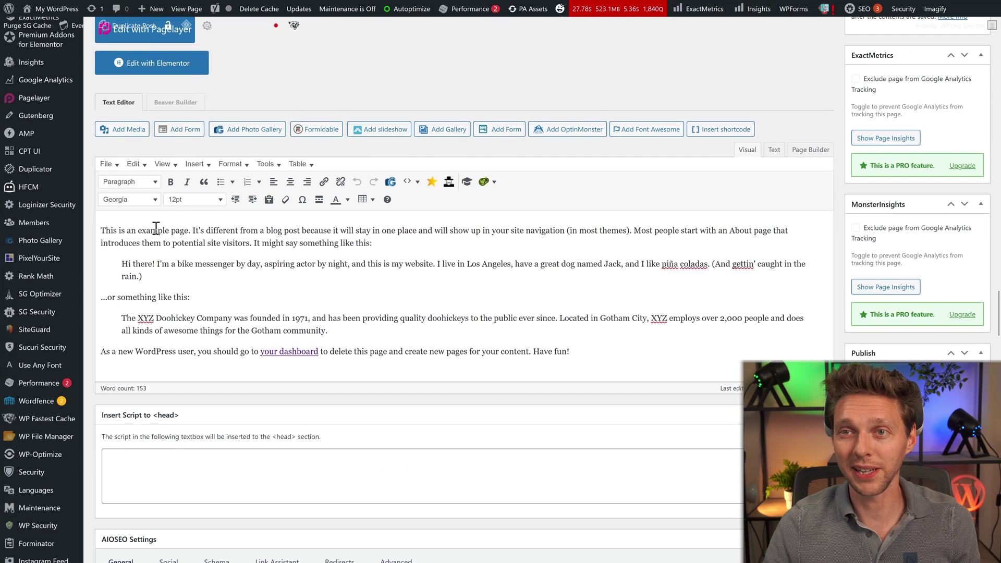
pyautogui.moveTo(156, 228); pyautogui.dragTo(221, 292)
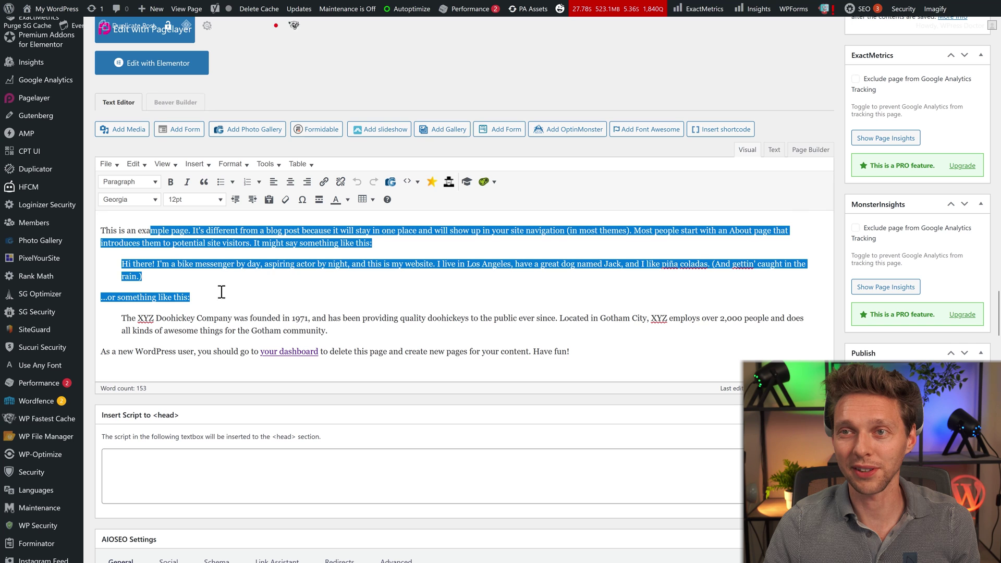
pyautogui.click(249, 290)
pyautogui.scroll(1, 220, 289)
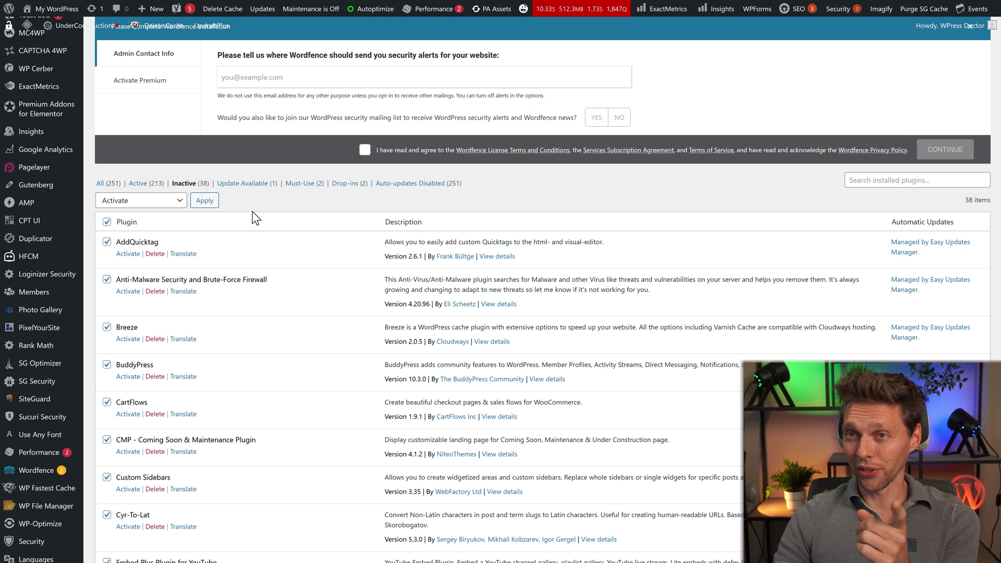
# Activate all the selected inactive plugins in bulk and check the site's other open plugin admin tabs
pyautogui.click(206, 202)
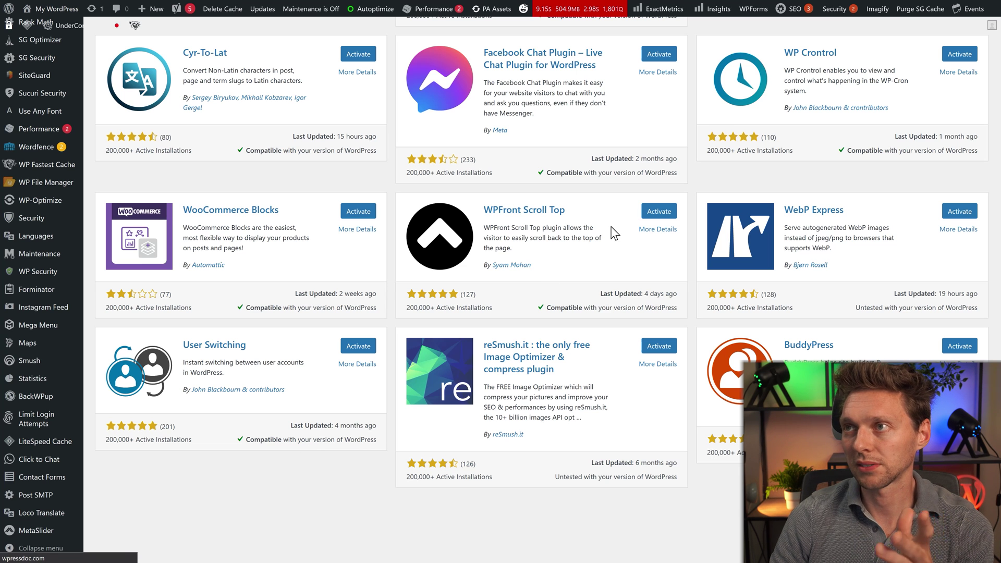
pyautogui.click(561, 9)
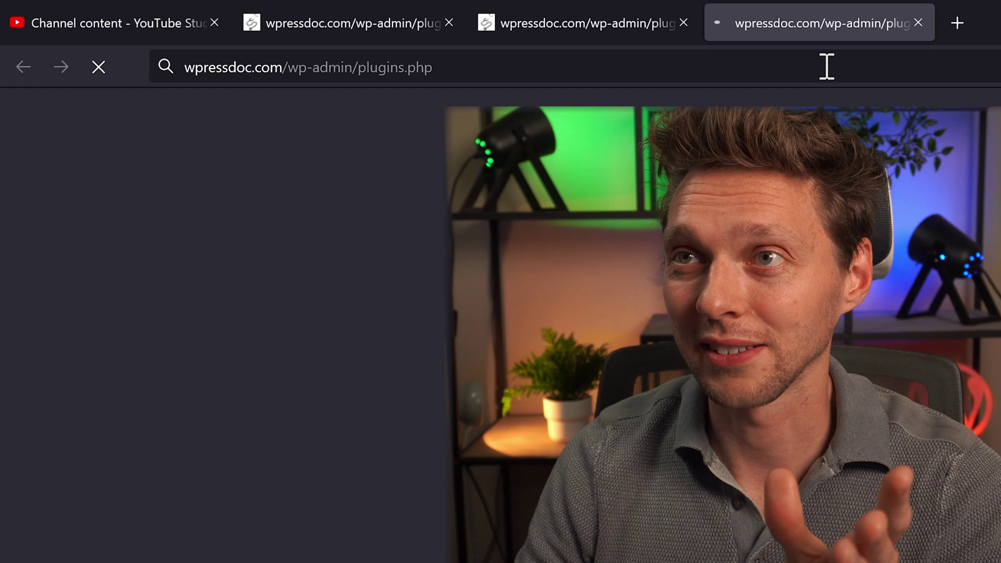
pyautogui.click(380, 31)
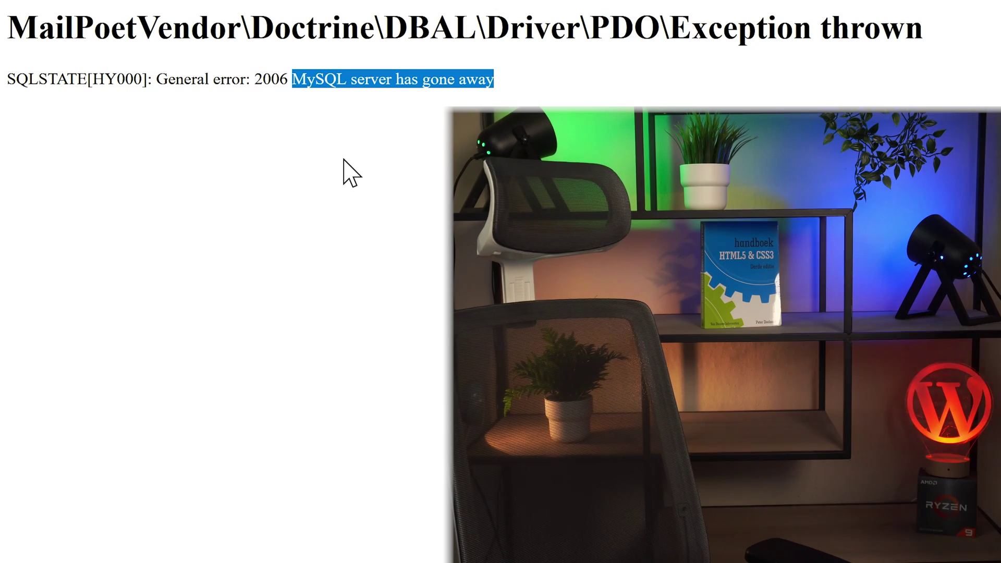
# Check the error on page 8 of the popular plugins, go back to the inactive plugins page and look over it
pyautogui.click(324, 240)
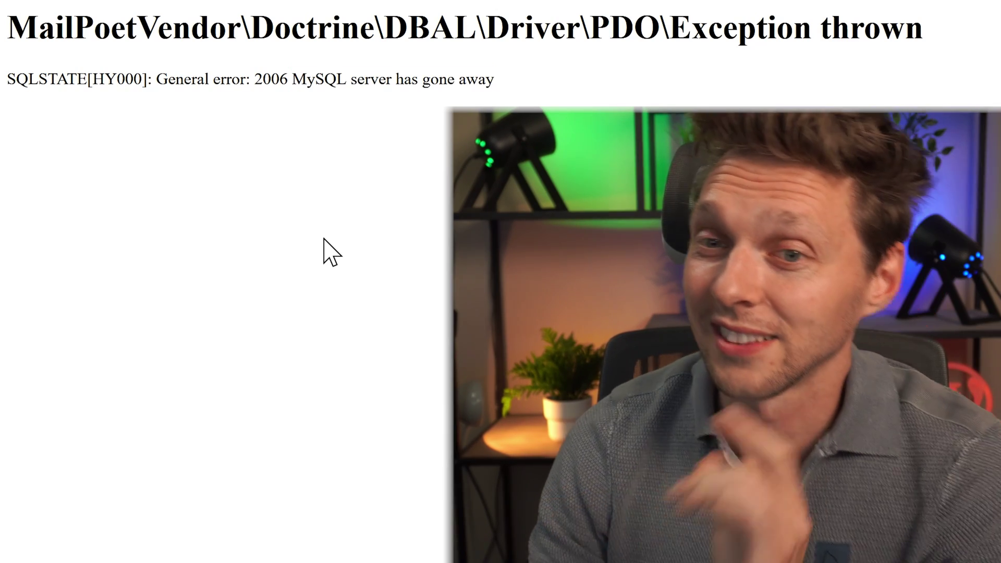
pyautogui.moveTo(386, 11)
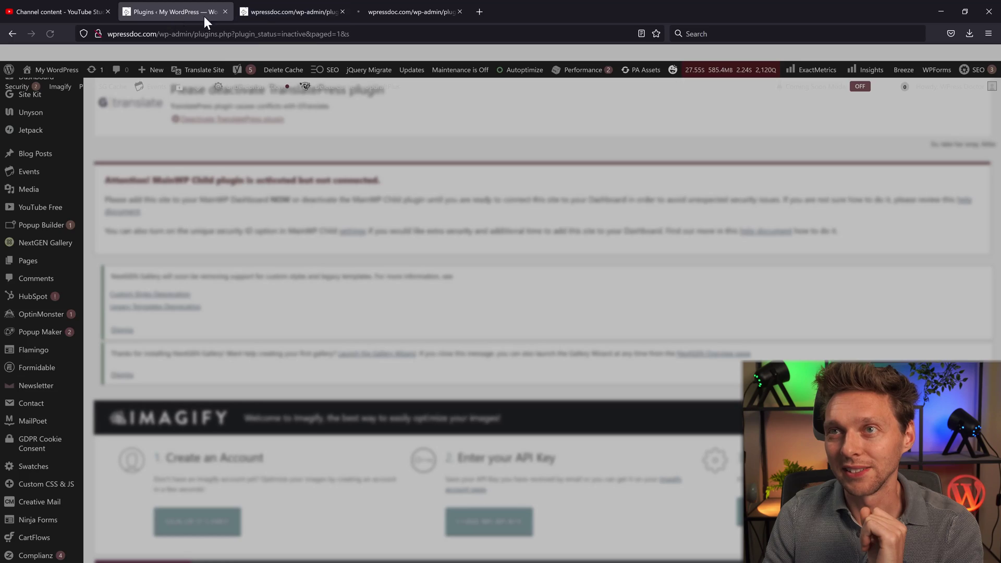
pyautogui.click(266, 13)
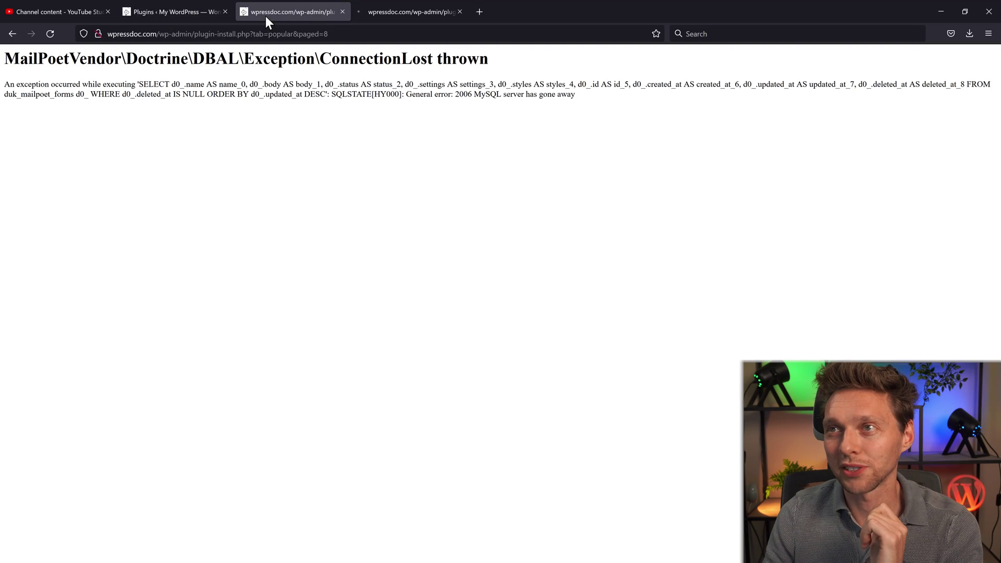
pyautogui.click(176, 15)
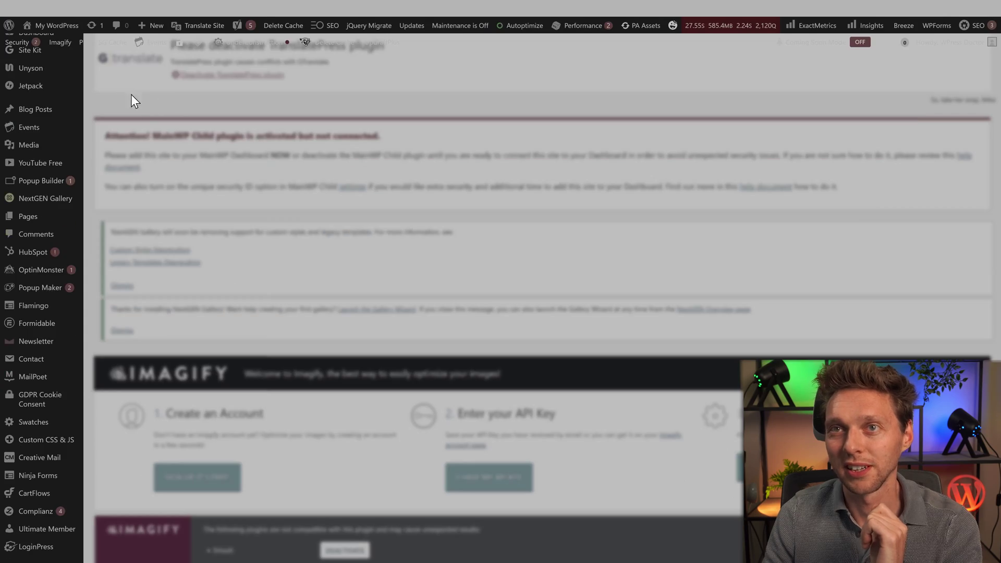
pyautogui.middleClick(426, 67)
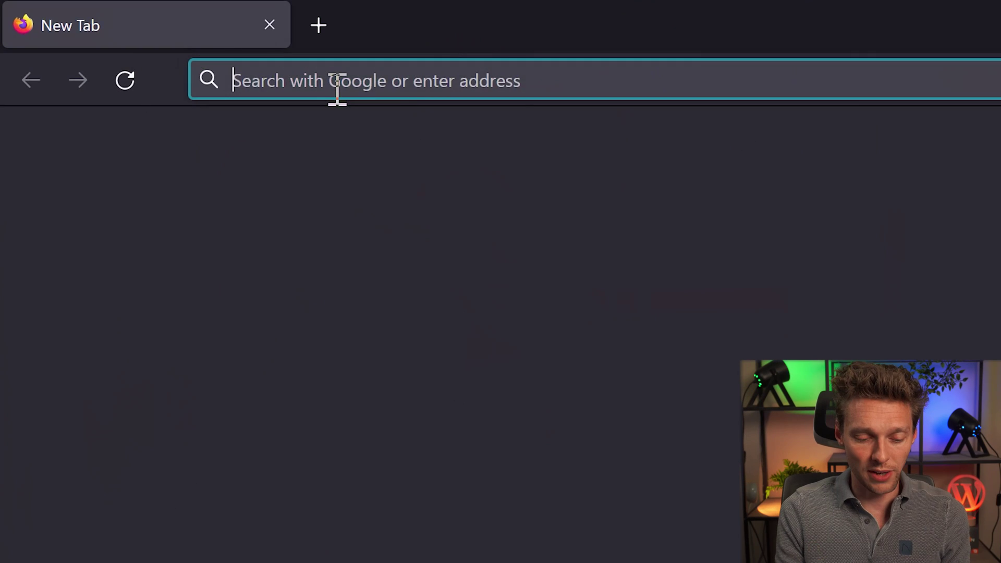
# Open the website audit page at wpressdoctor.com/audit/
pyautogui.write('wpre')
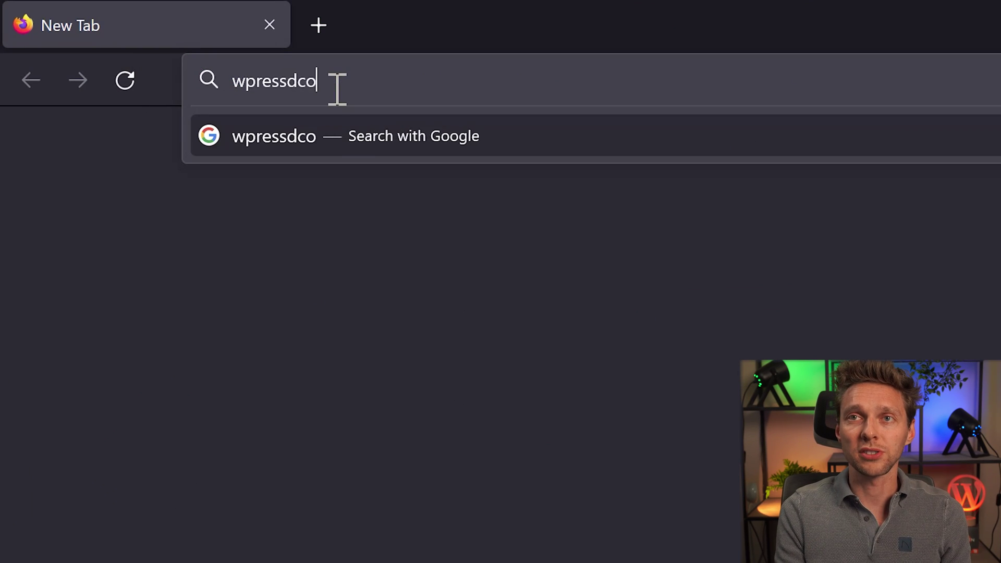
pyautogui.write('ssdoctor.')
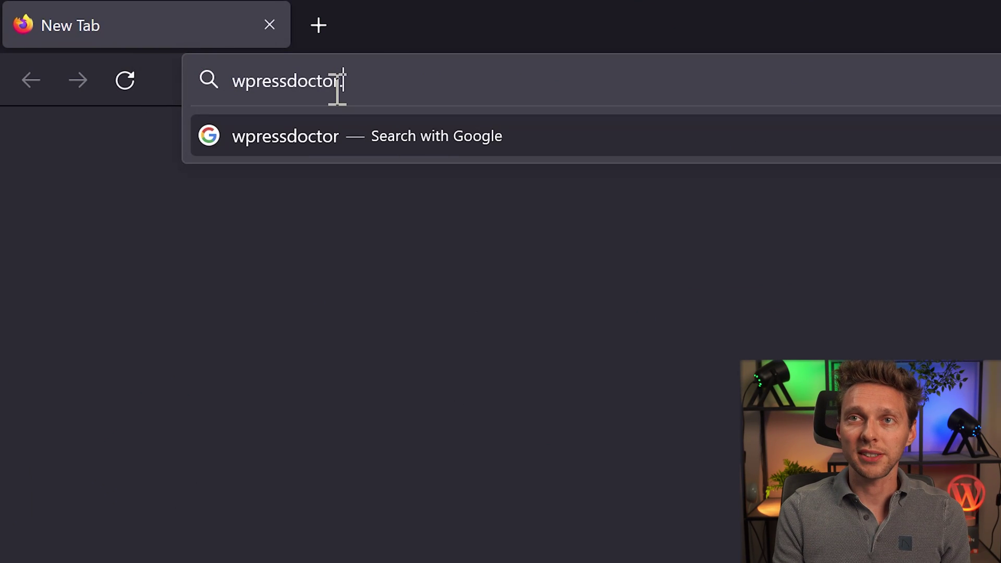
pyautogui.write('com.')
pyautogui.press('BackSpace')
pyautogui.write('/audit/')
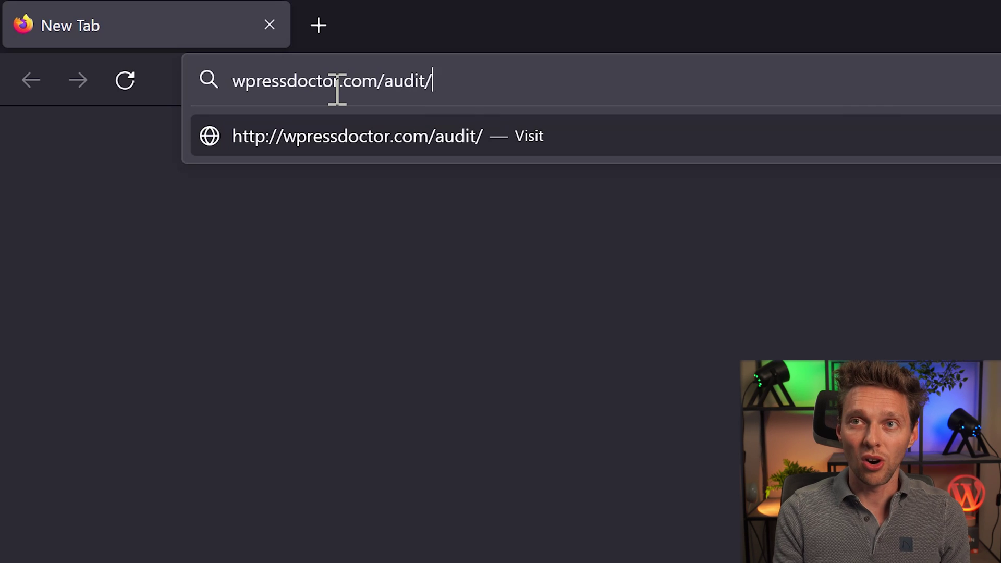
pyautogui.press('Return')
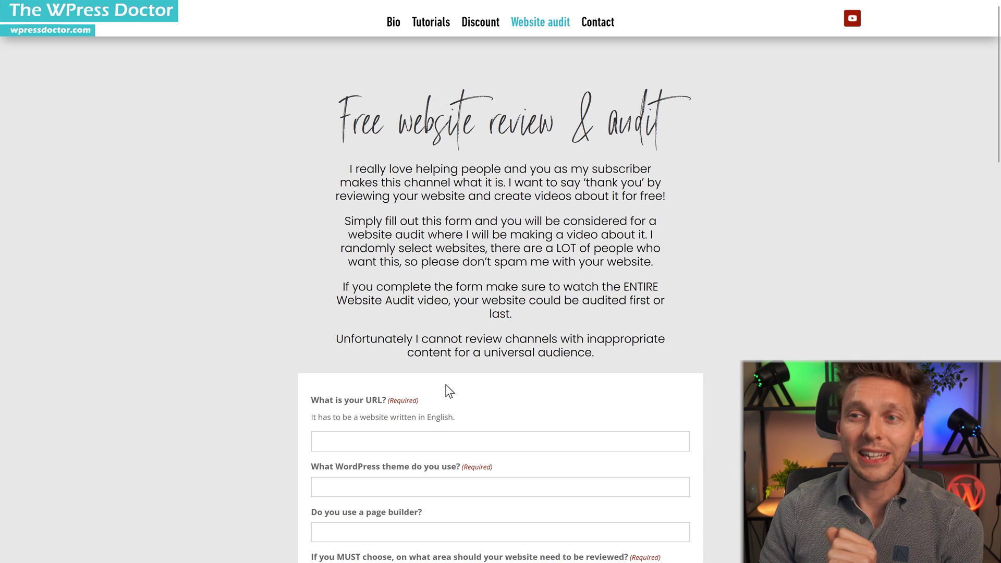